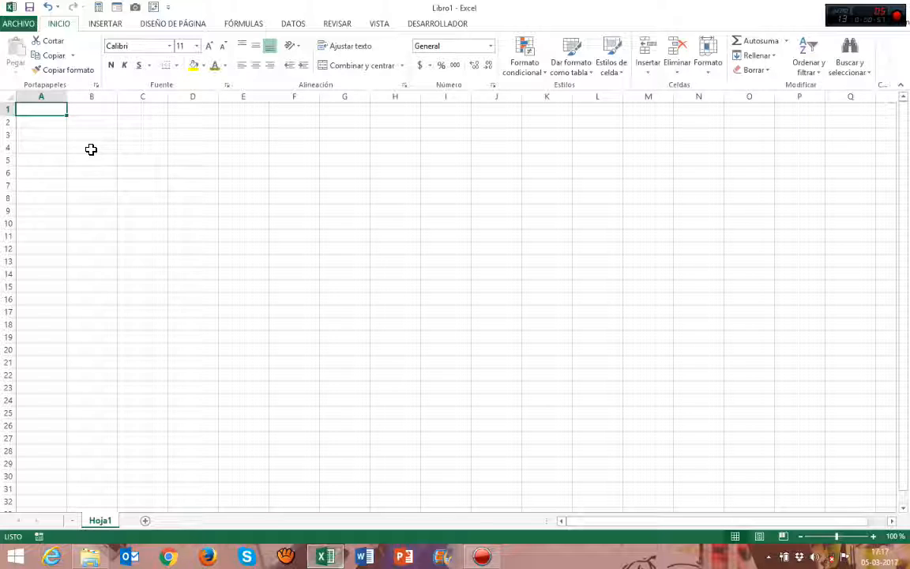
click(91, 110)
click(45, 111)
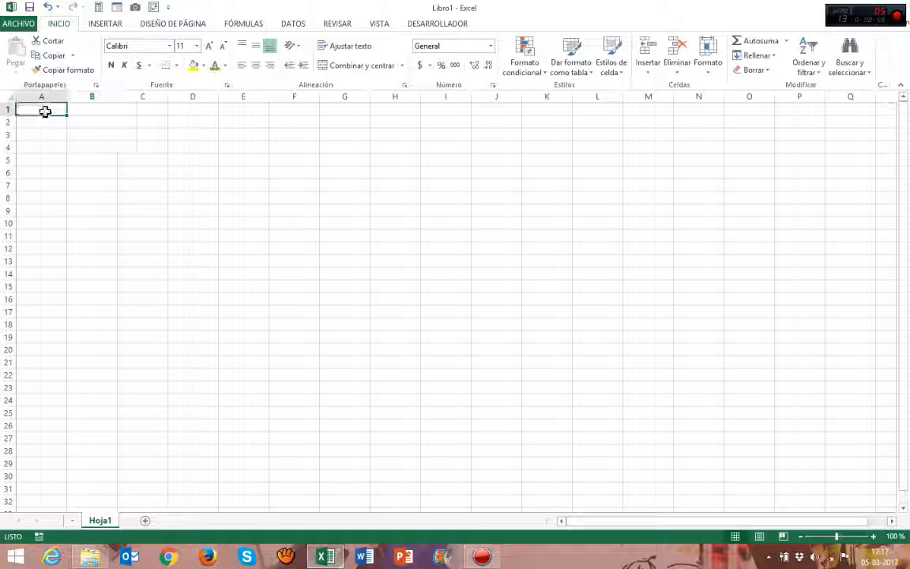
click(41, 96)
click(6, 110)
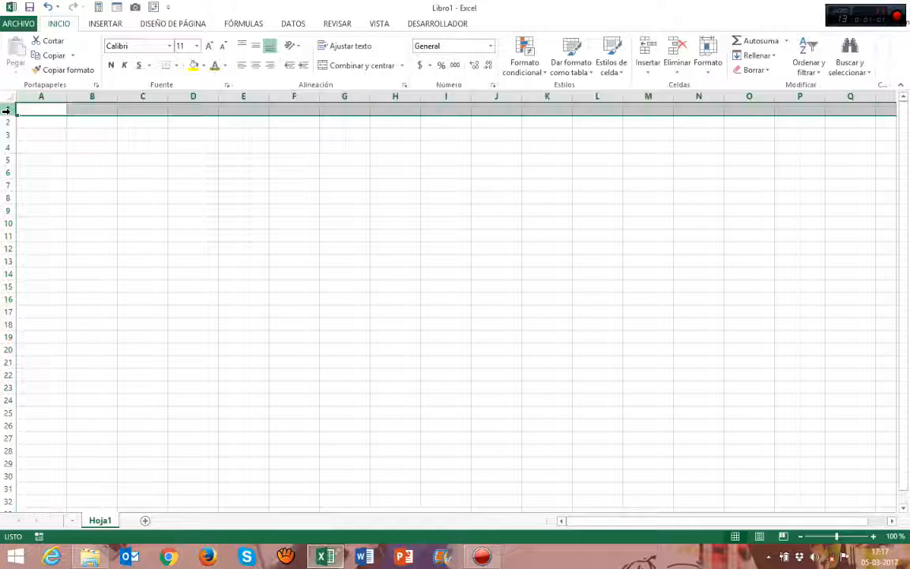
click(45, 110)
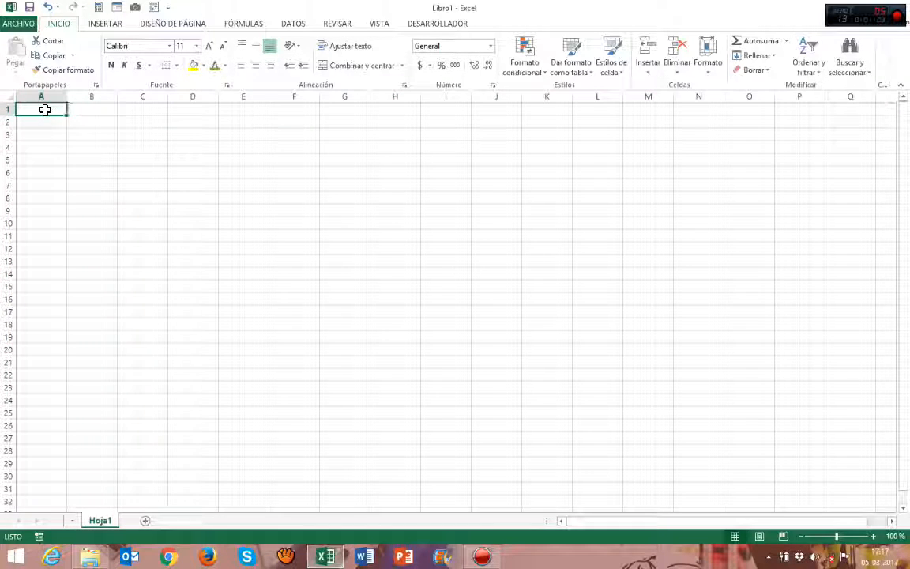
click(102, 124)
click(137, 120)
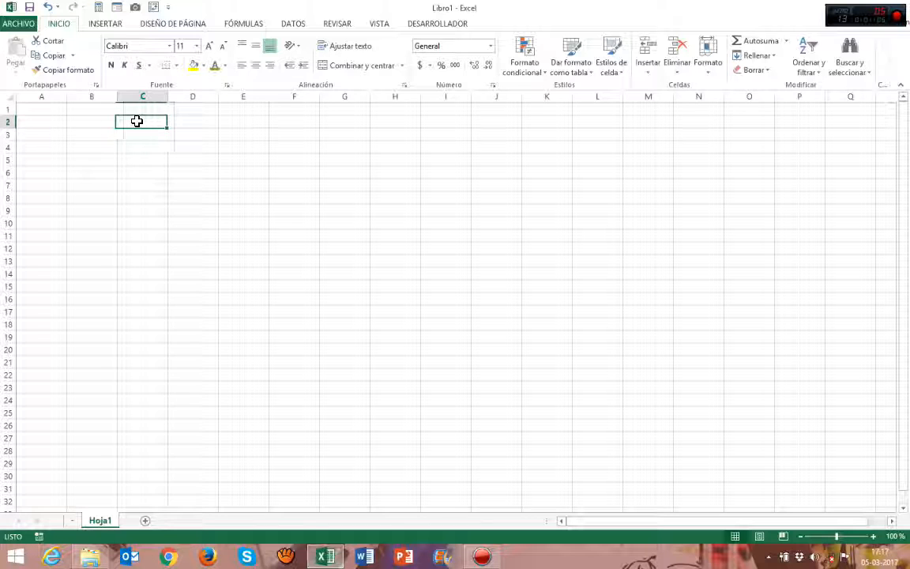
click(189, 121)
click(185, 136)
click(148, 134)
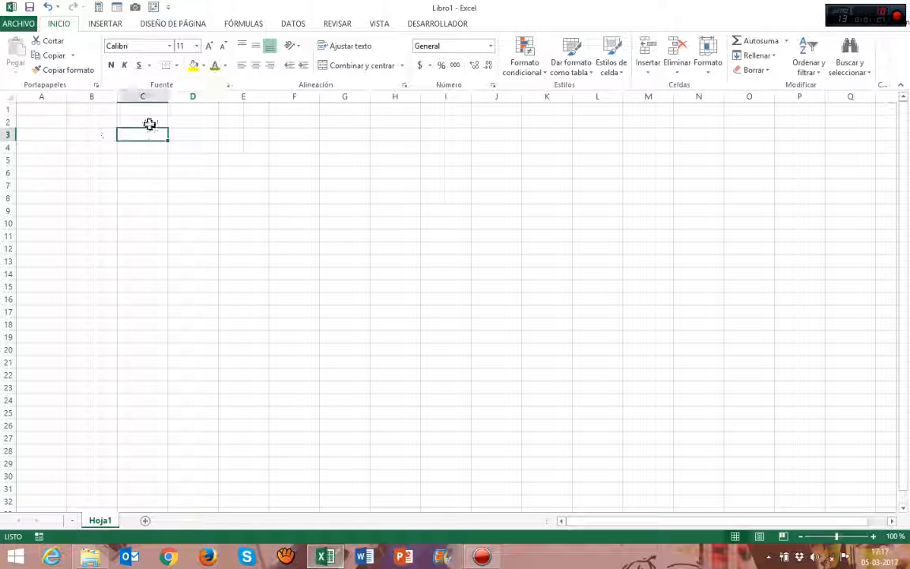
click(100, 133)
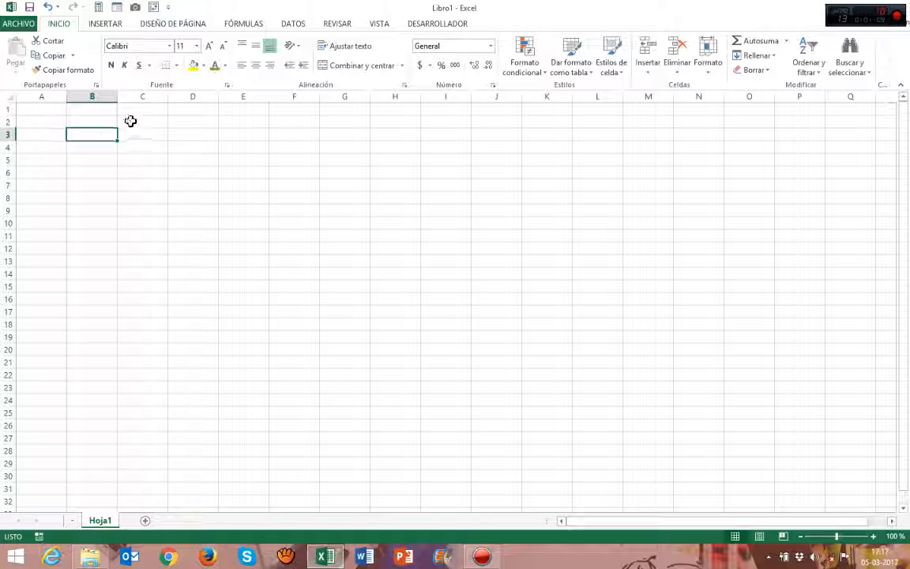
click(131, 121)
click(103, 120)
click(61, 120)
- Show the formula bar and check the reference of cell B2
click(84, 123)
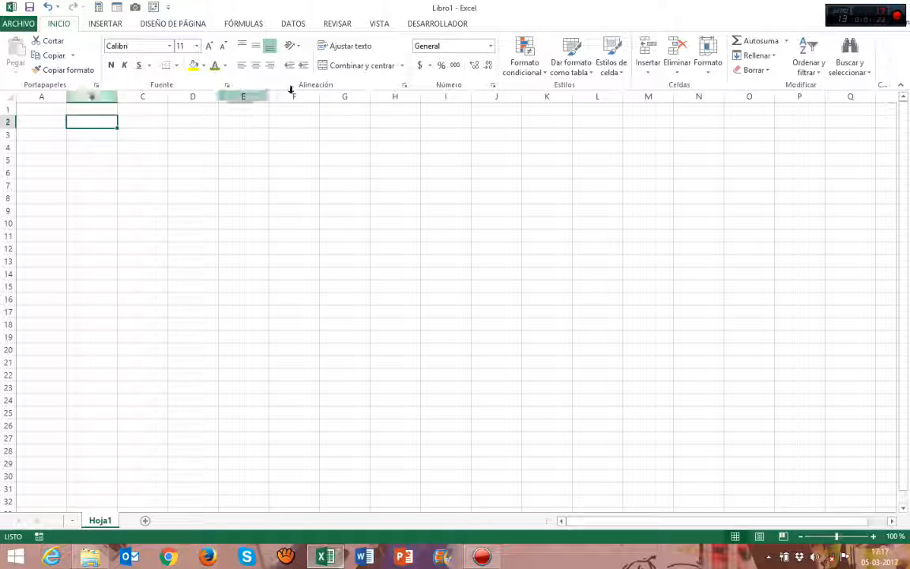
click(379, 25)
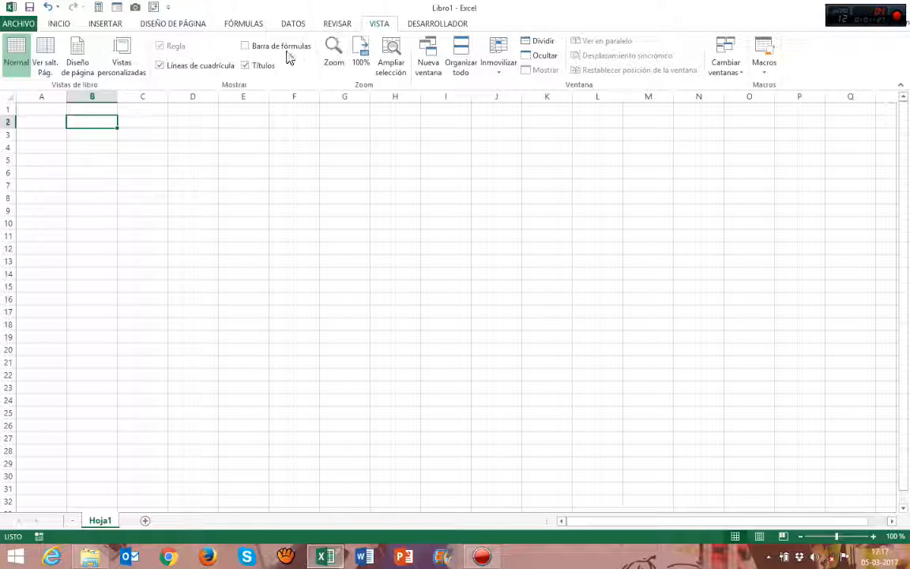
click(246, 46)
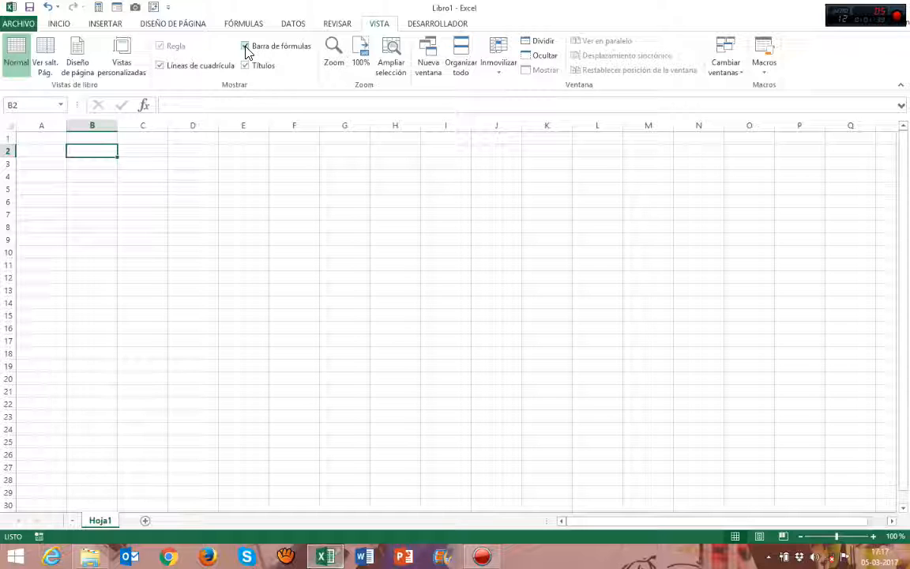
click(244, 46)
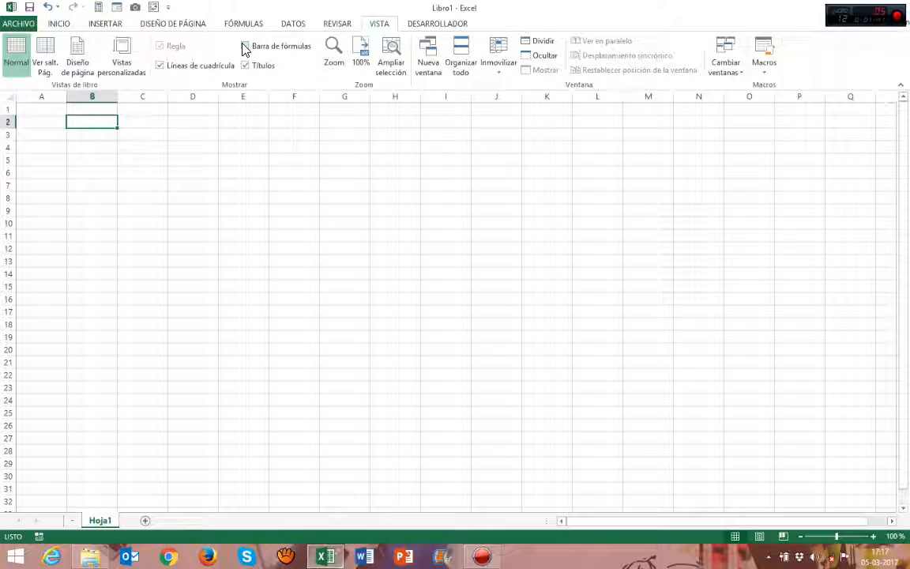
click(245, 46)
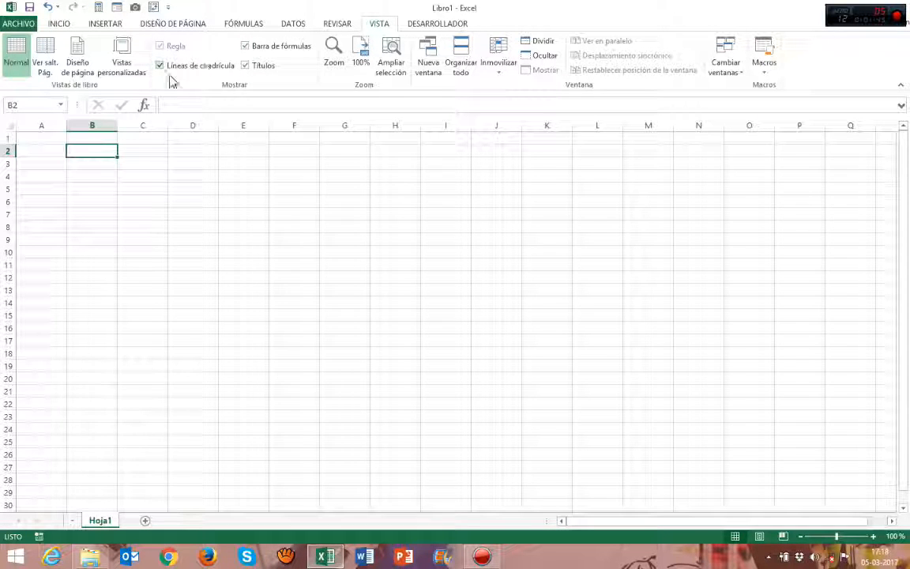
click(25, 106)
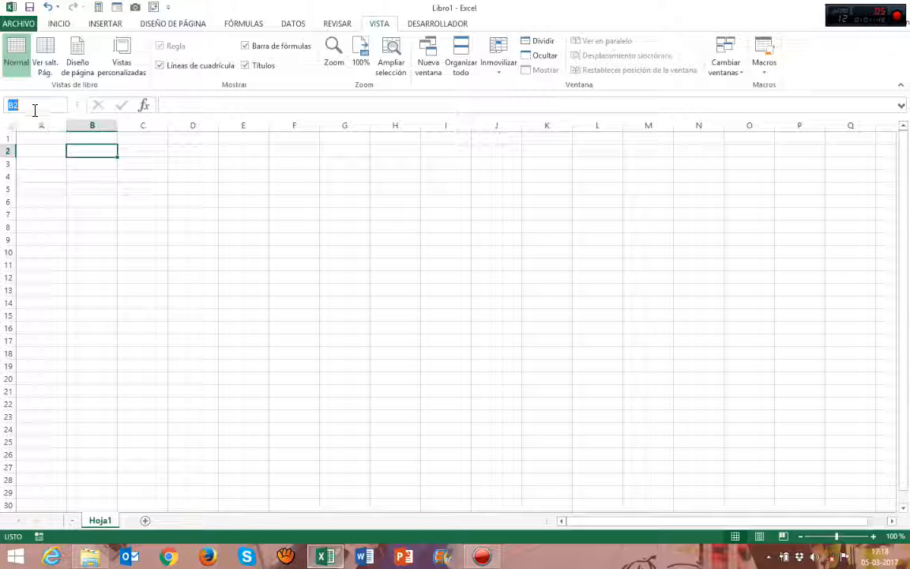
click(93, 150)
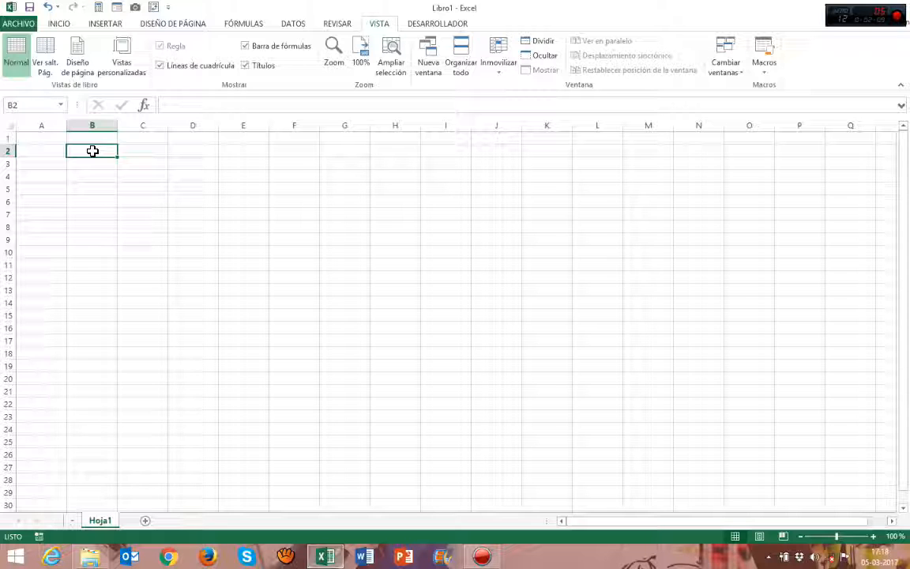
- Review the number formats available for cell B2 without applying one
click(60, 24)
click(489, 46)
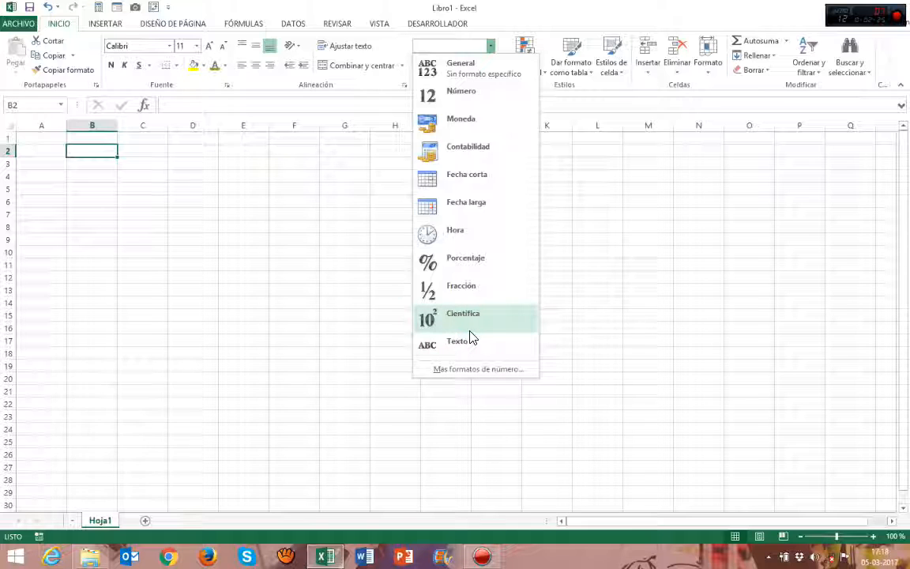
click(105, 156)
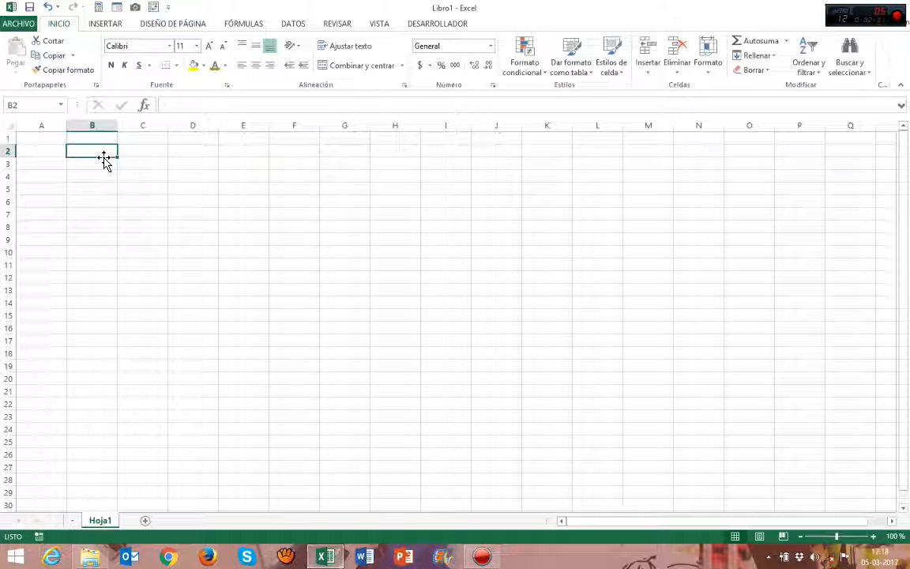
- Enter "$1000000 TEXTO" in cell B2 and widen column B to fit the text
text($)
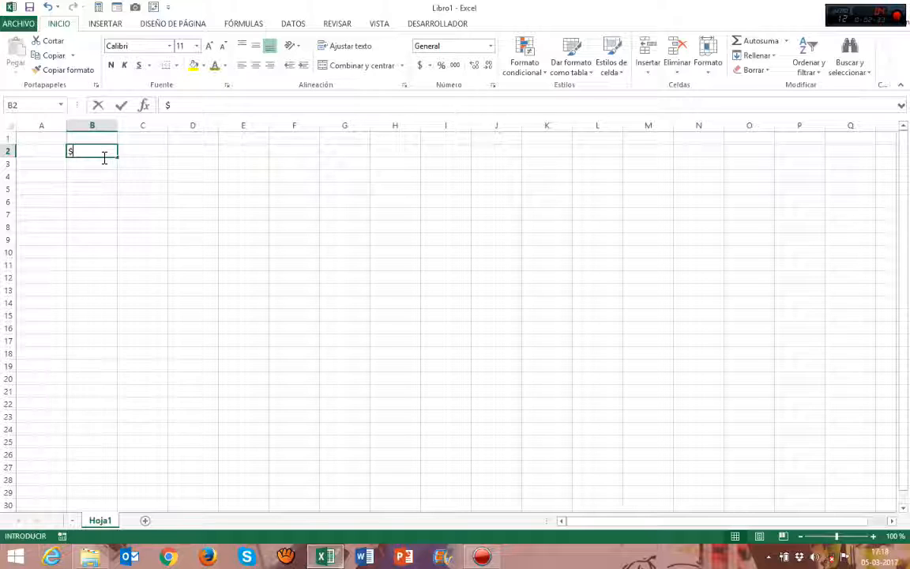
text(1000000)
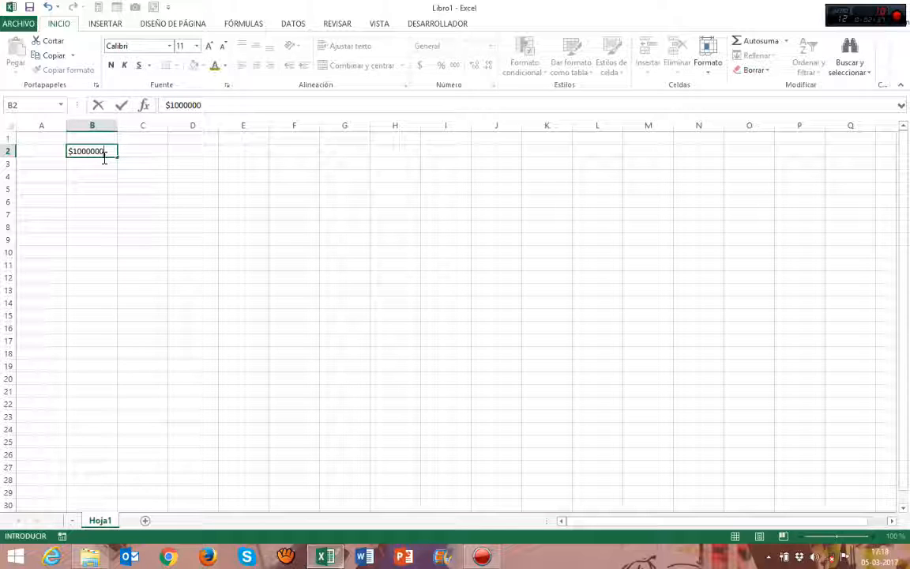
text( TEXTO)
key(Return)
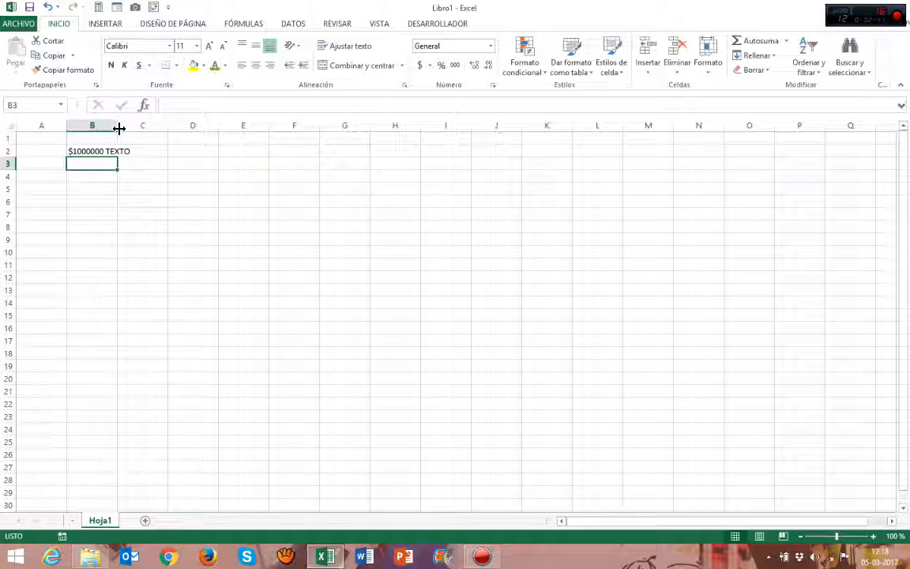
scroll(150, 168, up, 3)
scroll(149, 159, up, 2)
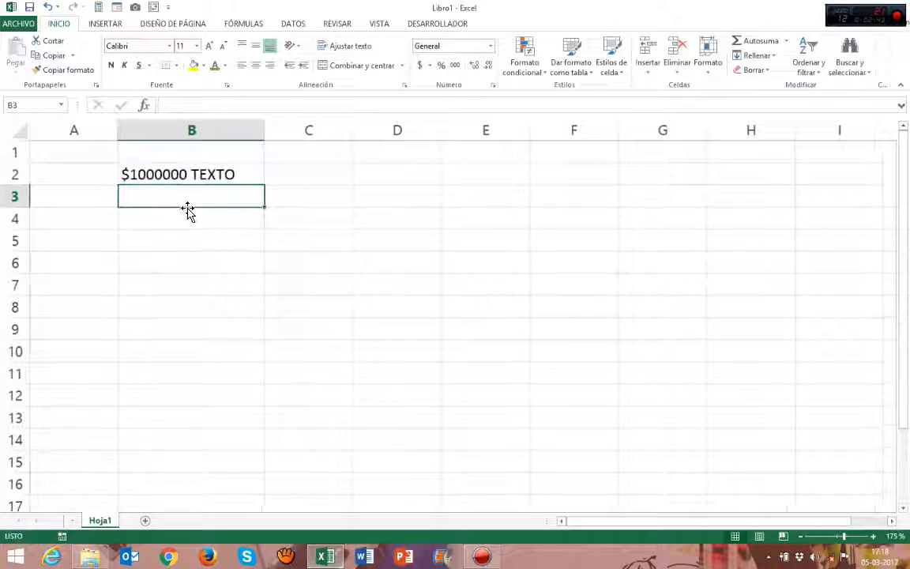
- Give cell B2 a yellow fill and a green font colour
click(166, 178)
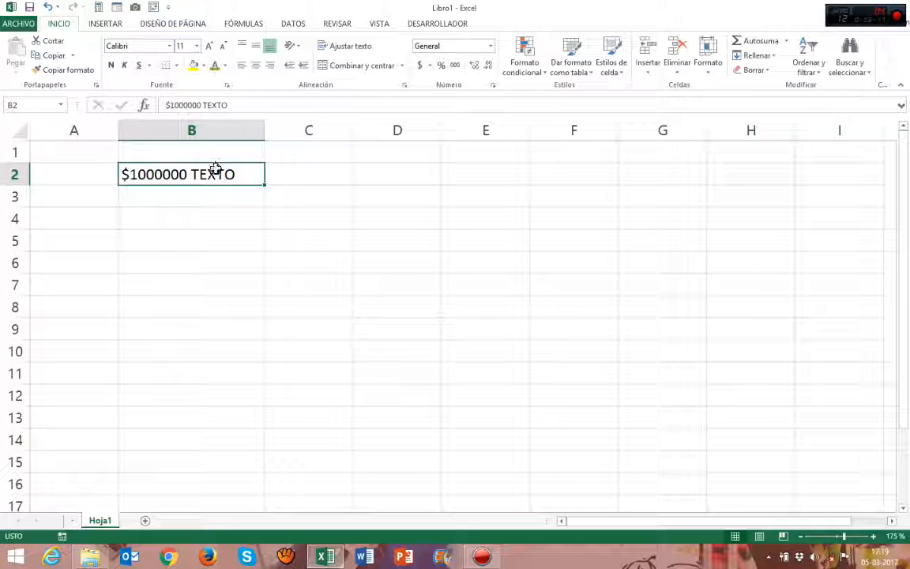
click(193, 67)
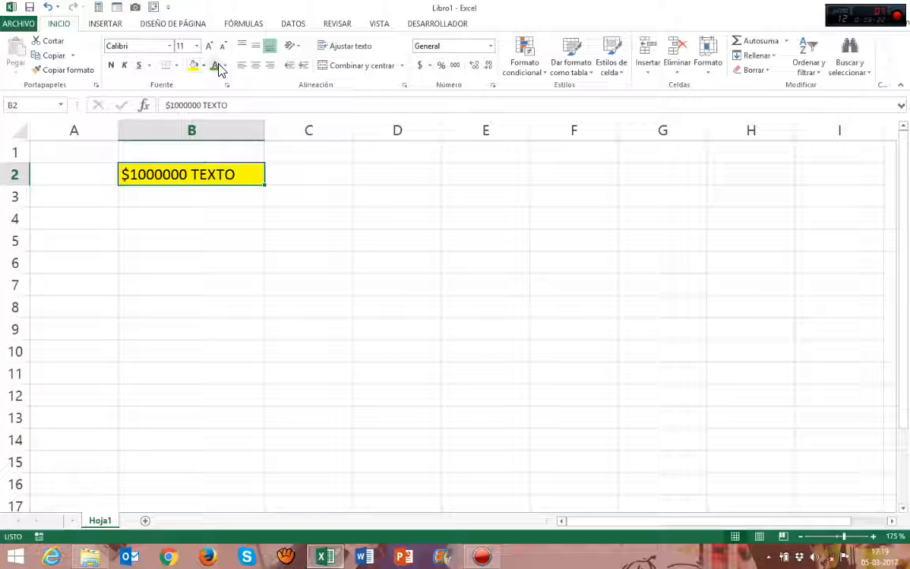
click(218, 67)
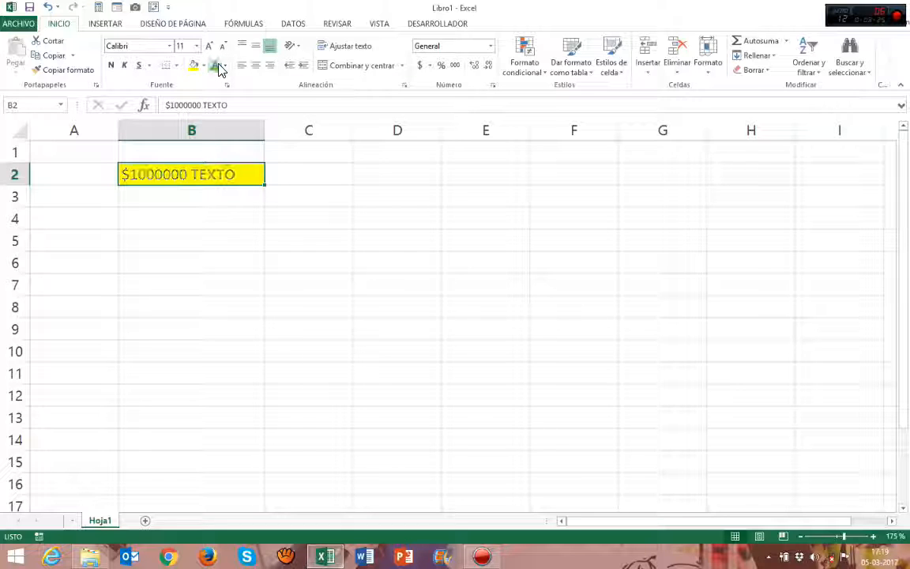
click(295, 178)
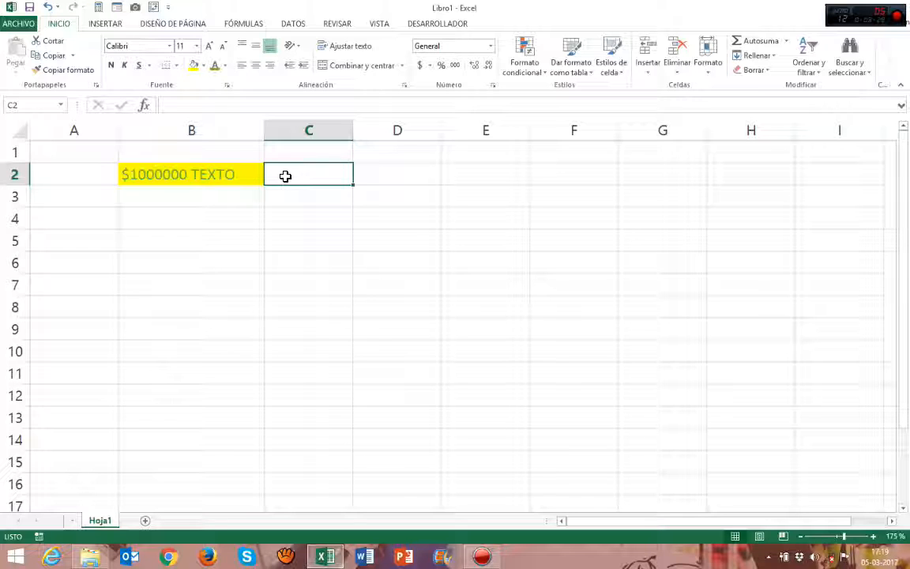
click(289, 155)
click(285, 173)
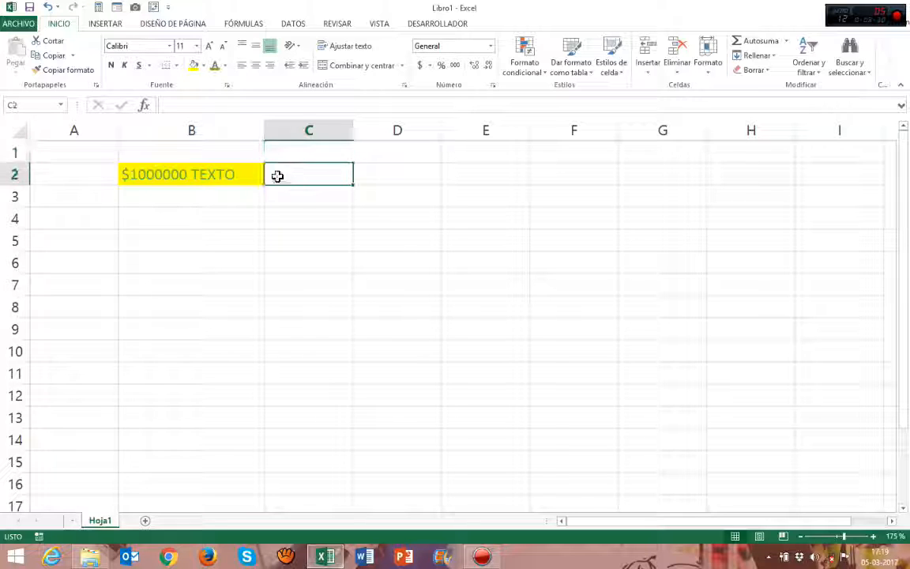
click(290, 154)
click(281, 180)
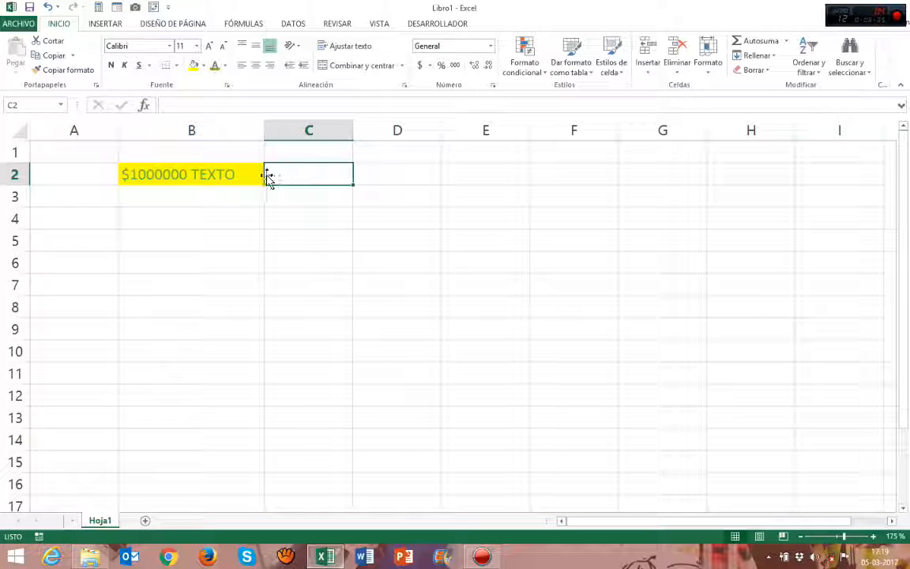
- Make the text in cell B2 bold
click(215, 177)
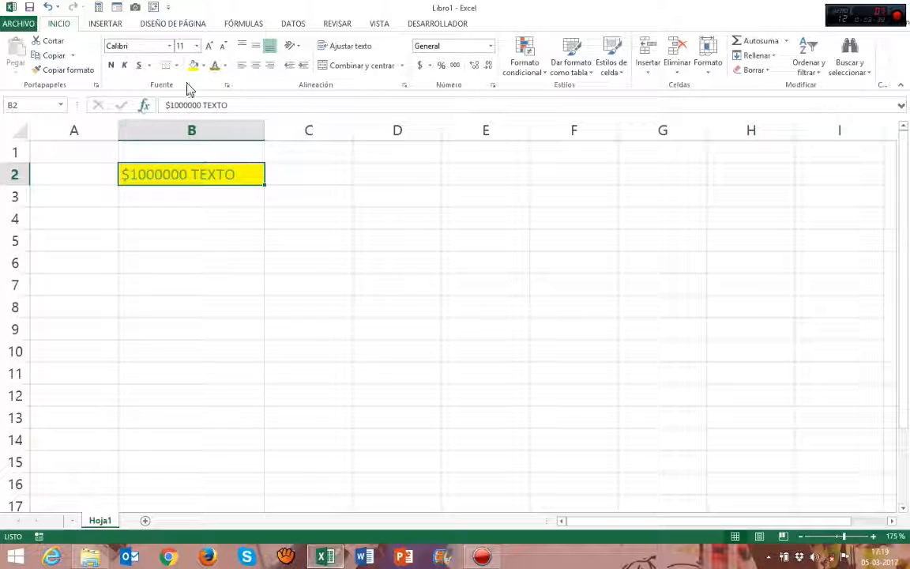
click(335, 176)
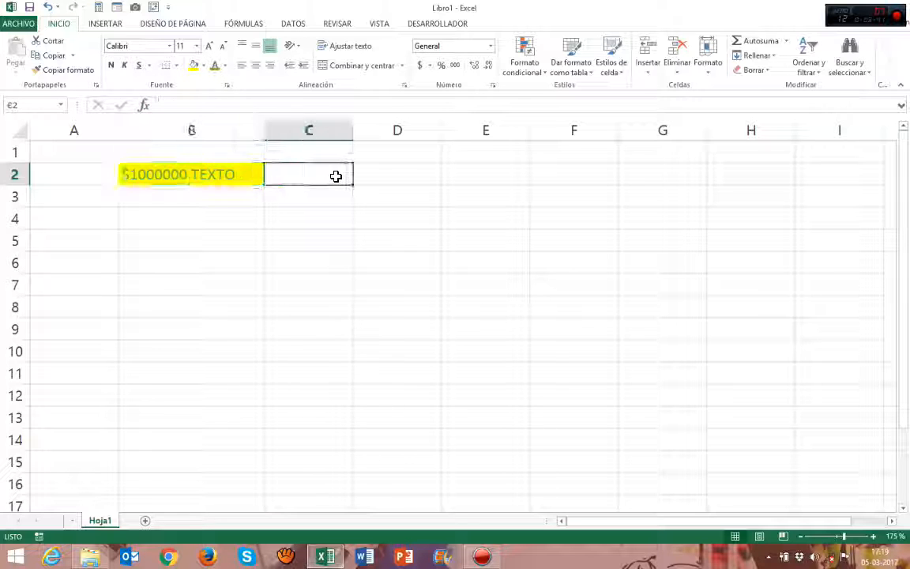
click(386, 171)
click(191, 174)
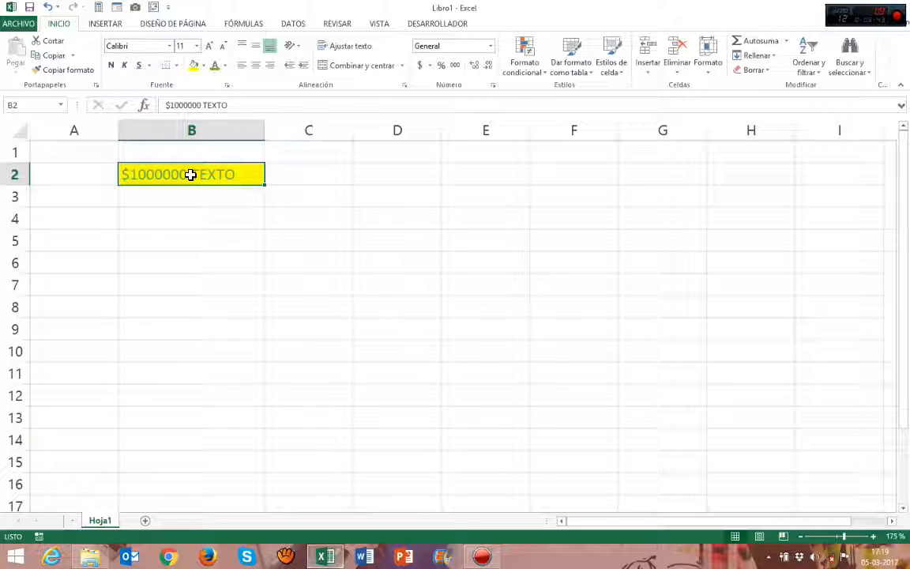
click(110, 65)
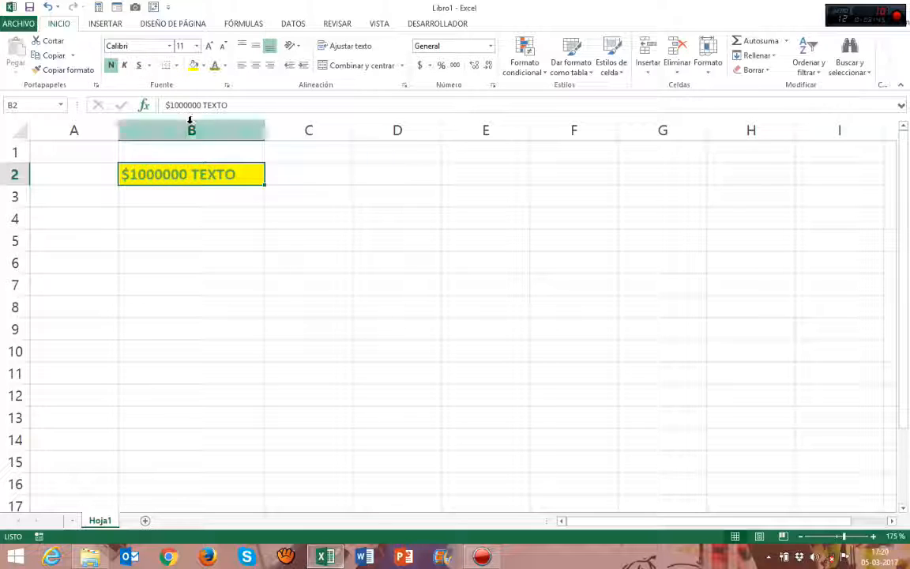
- Enter "TEXTO" in cell C2 and select that cell again
click(298, 175)
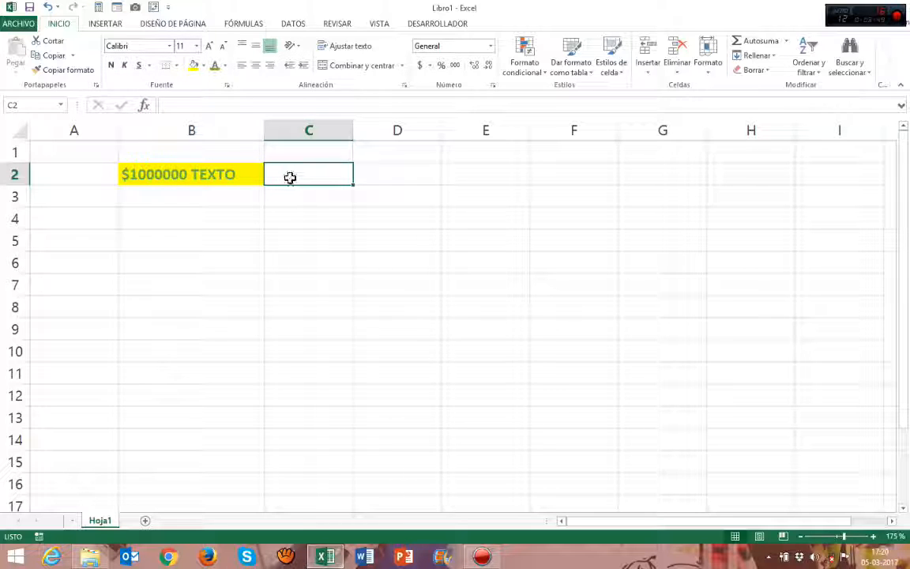
text(TEXTO)
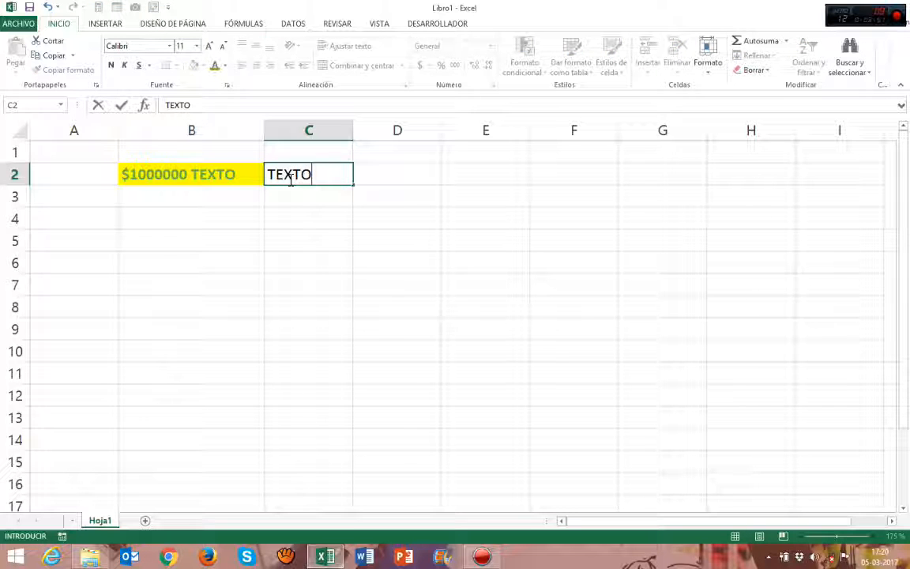
key(Return)
click(293, 177)
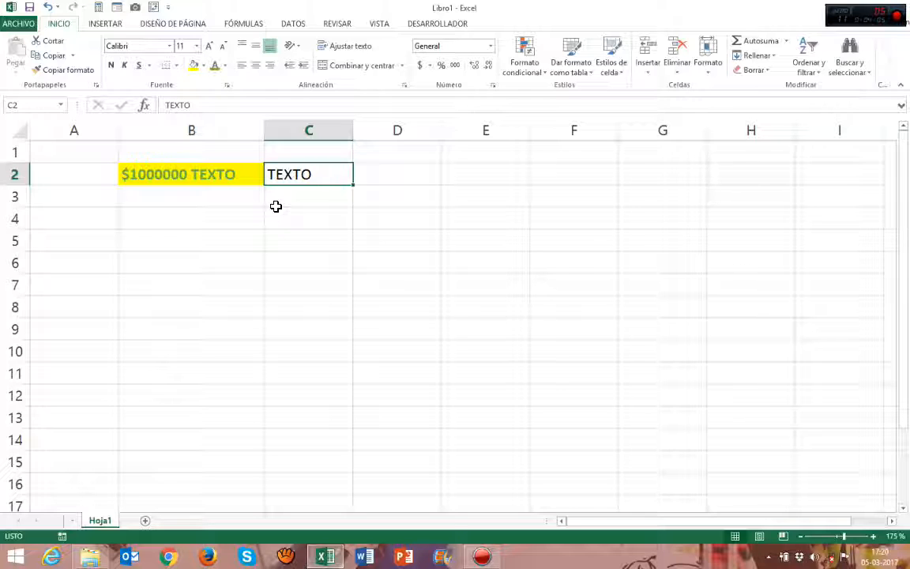
- Delete the contents of cells C2 and B2, keeping B2's formatting
key(Delete)
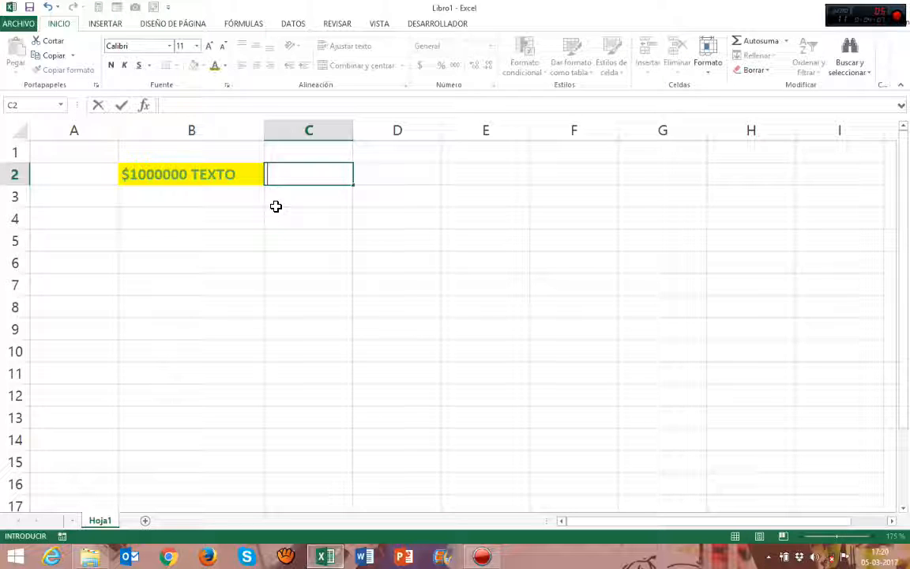
click(276, 206)
click(233, 180)
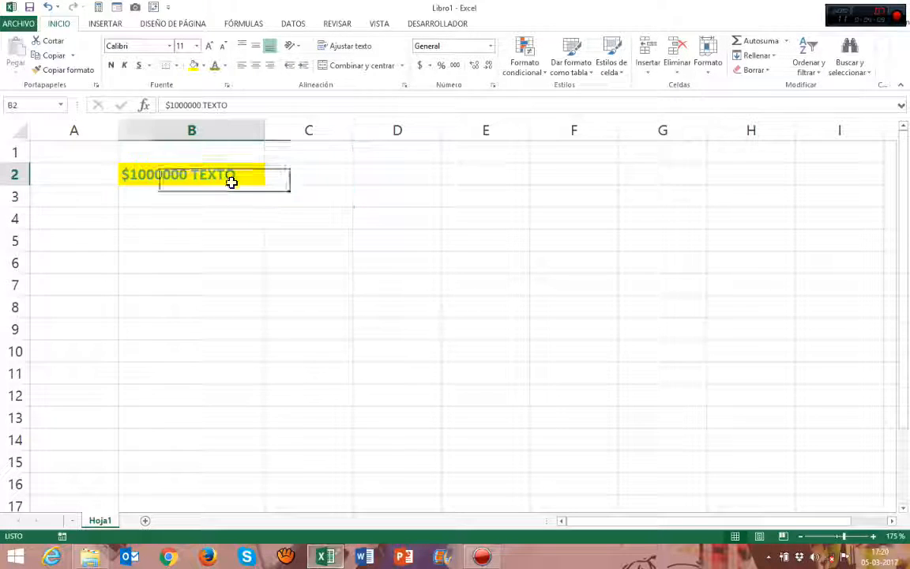
key(Delete)
click(234, 188)
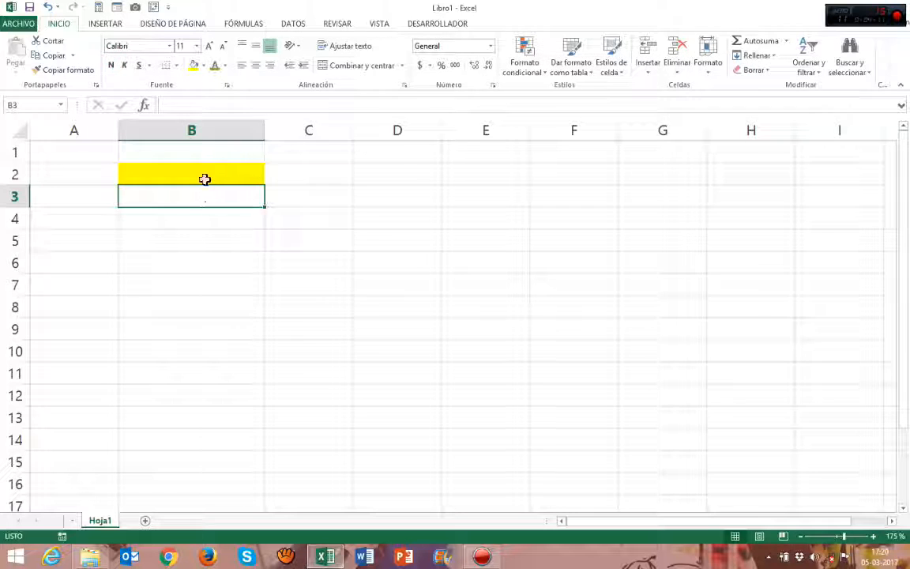
- Remove the fill colour from cell B2 and select cell B1
click(203, 175)
click(205, 66)
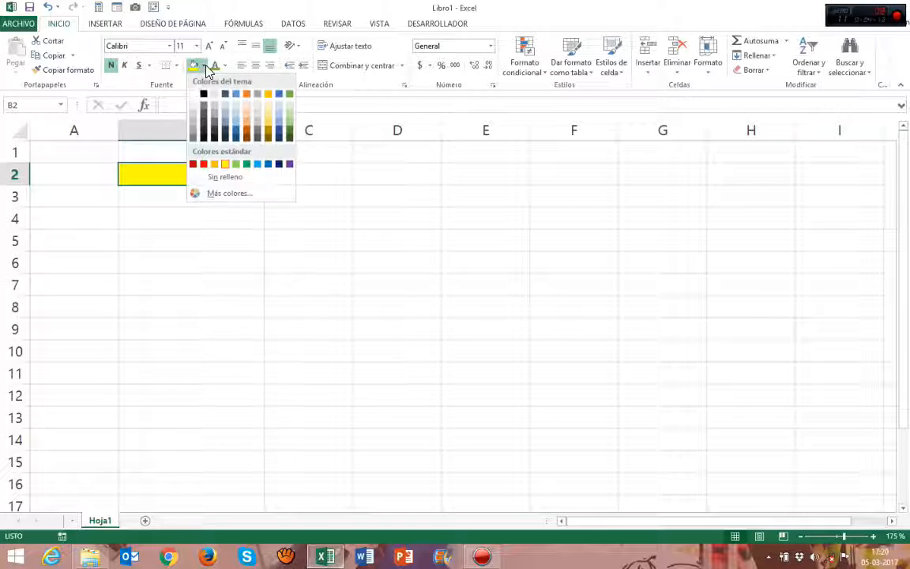
click(217, 177)
click(225, 153)
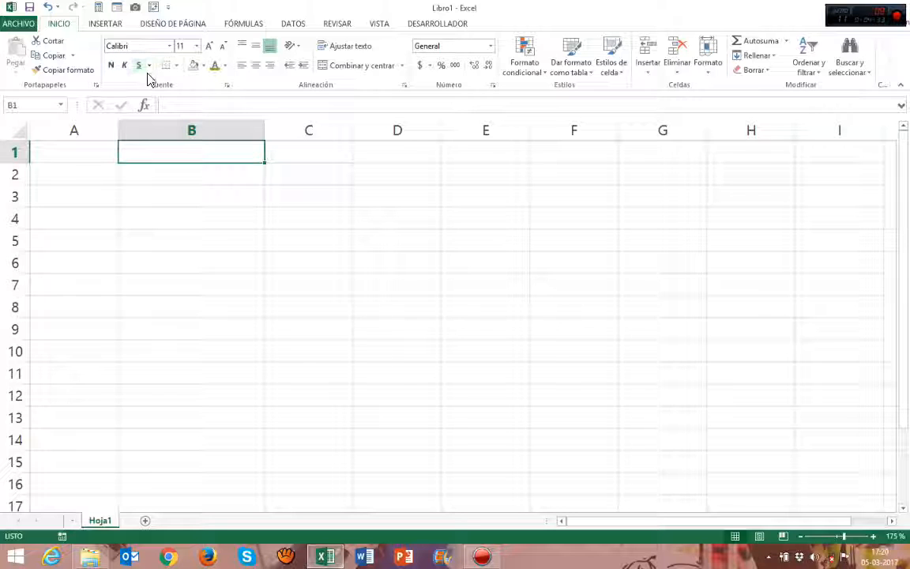
- Examine the font size, font name, fill colour and font colour choices available for cell B1
click(198, 49)
click(197, 49)
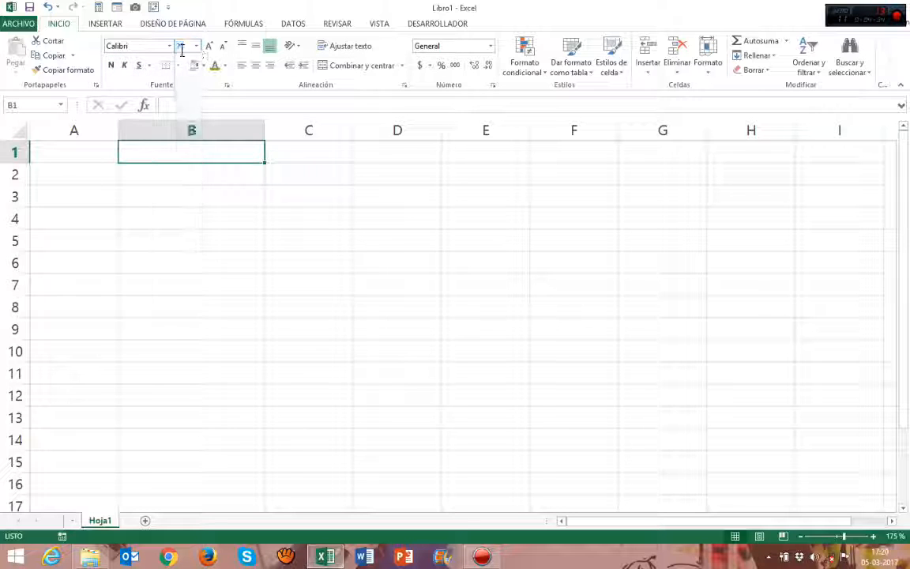
click(171, 49)
click(171, 49)
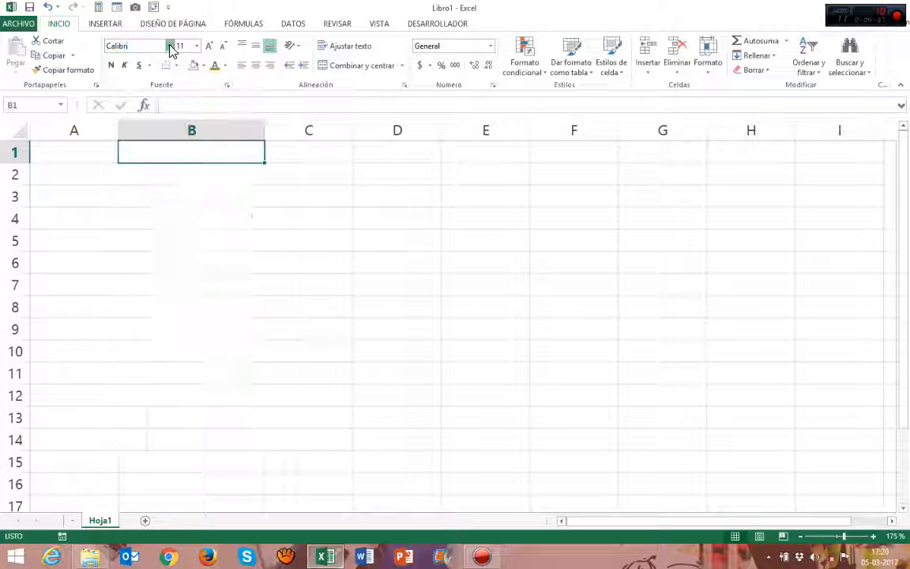
click(203, 65)
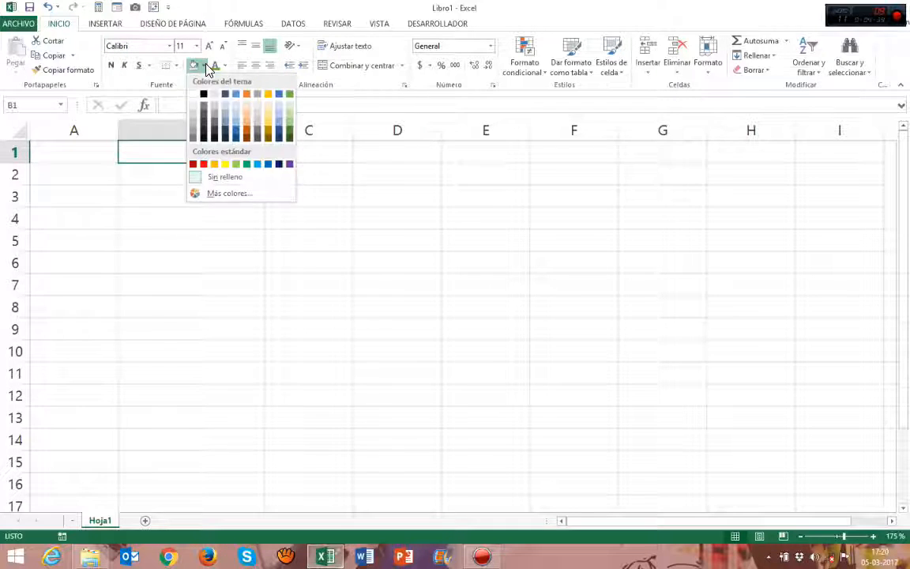
click(203, 66)
click(225, 67)
click(225, 66)
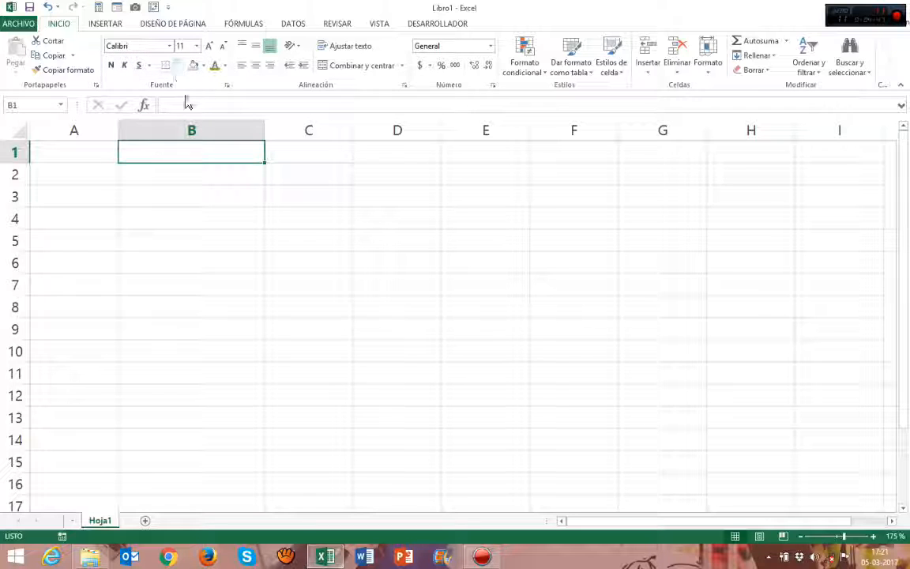
- Apply all borders (Todos los bordes) to cell B1 and reselect the cell after checking it
click(177, 67)
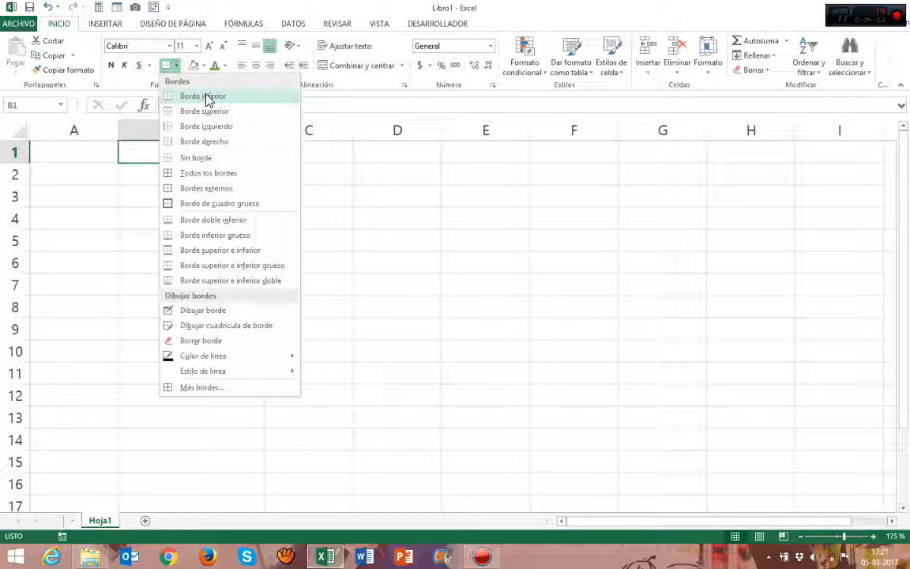
click(218, 173)
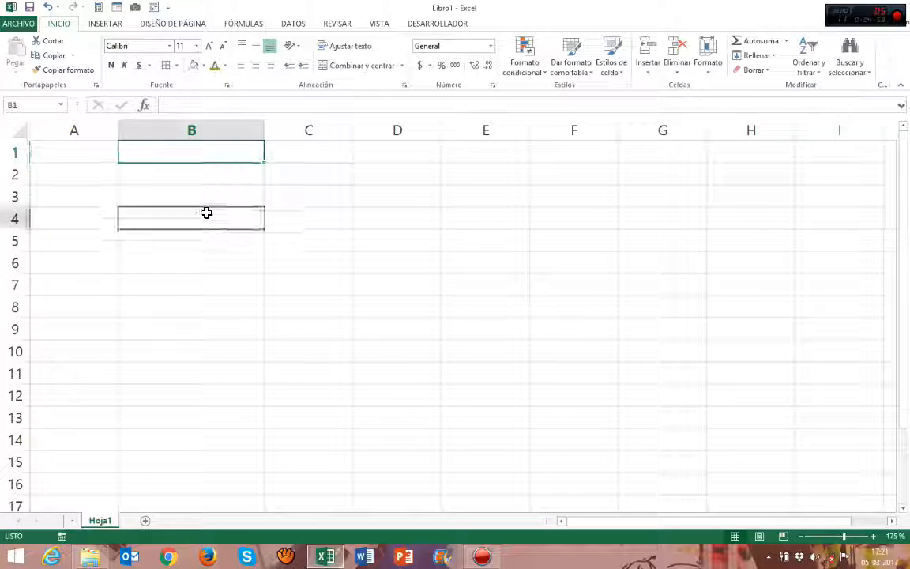
click(187, 199)
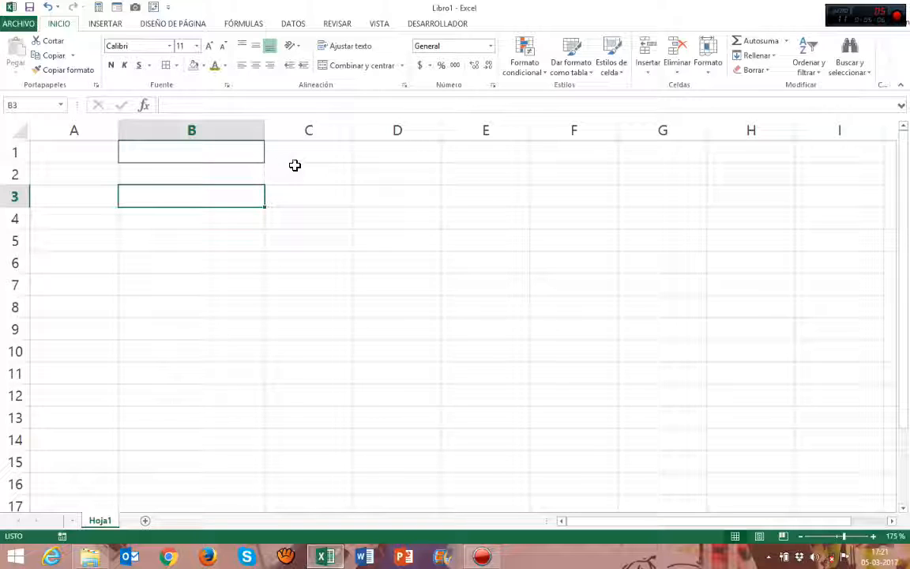
click(448, 180)
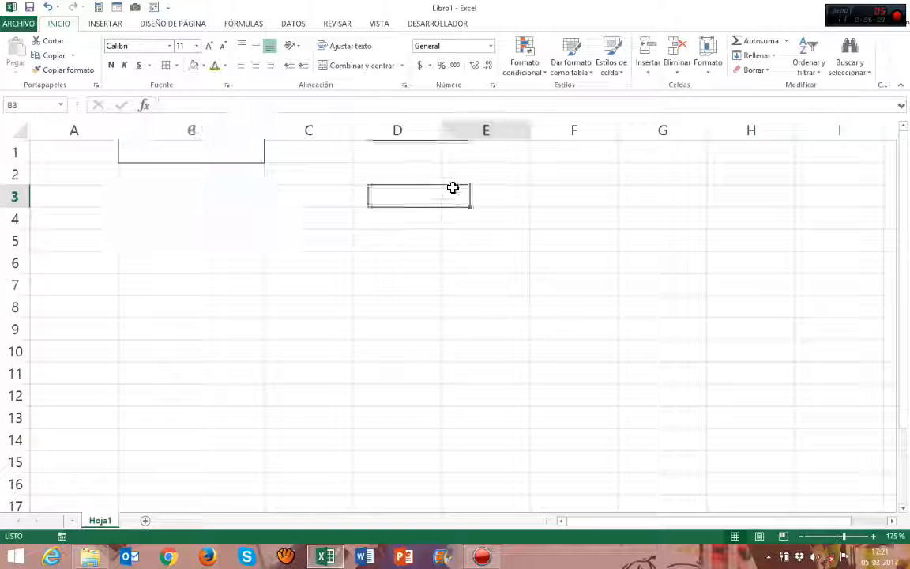
click(244, 153)
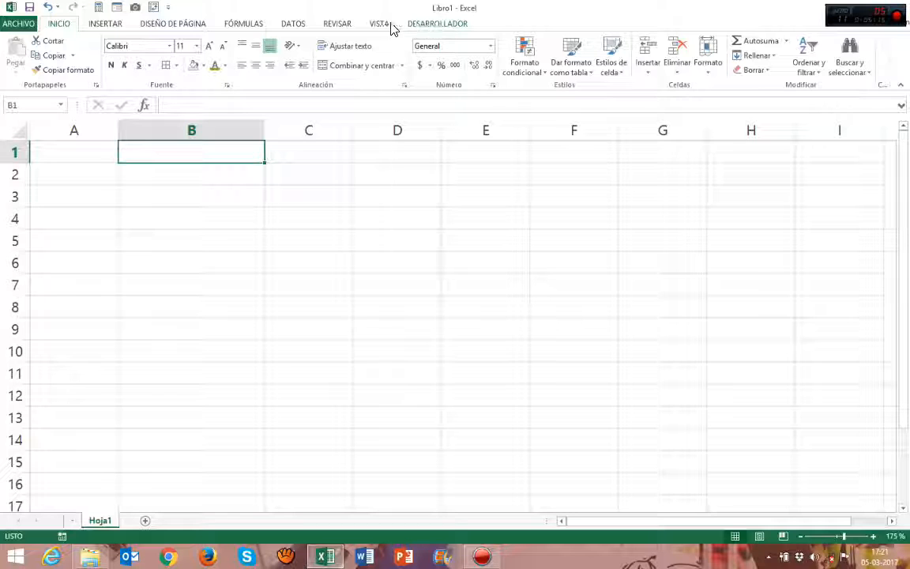
- Hide the sheet's gridlines and select cells across the sheet to compare them with bordered cell B1
click(379, 23)
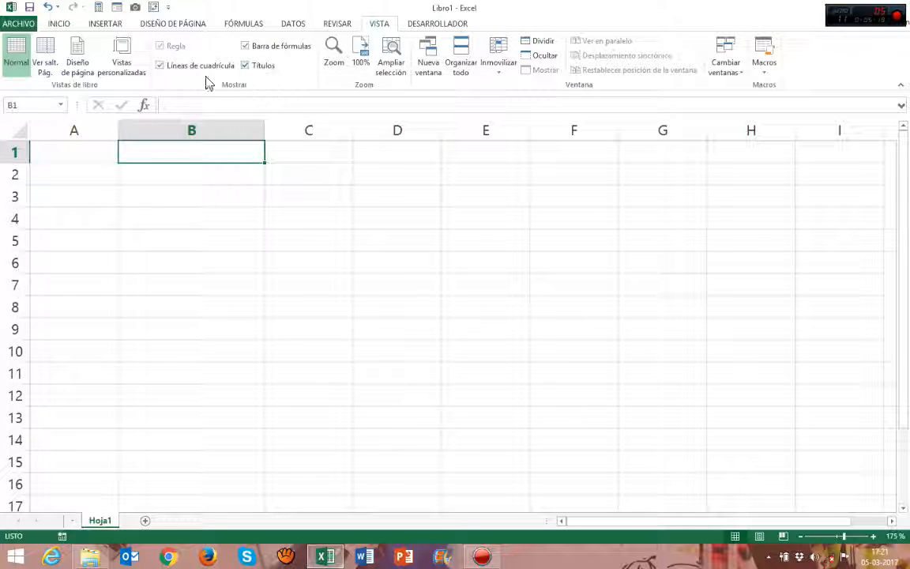
click(159, 67)
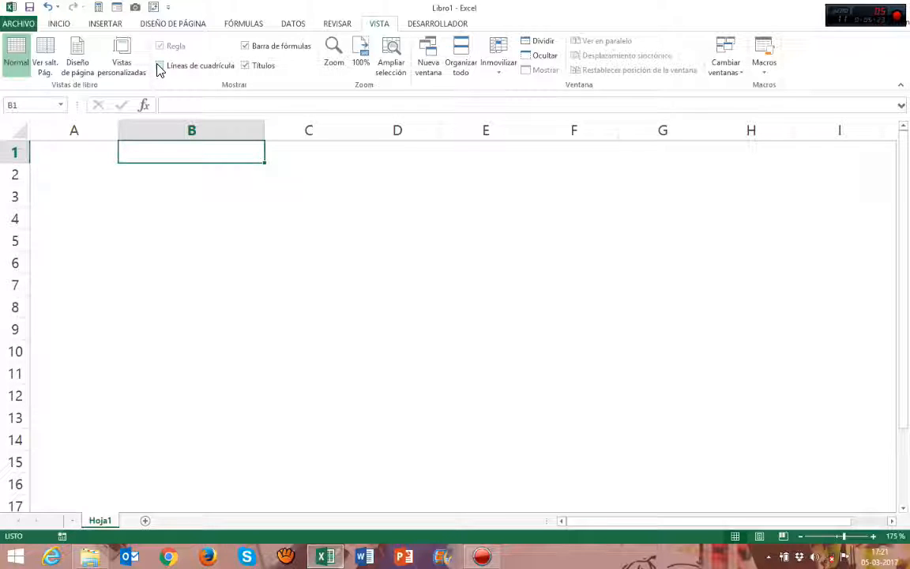
click(222, 241)
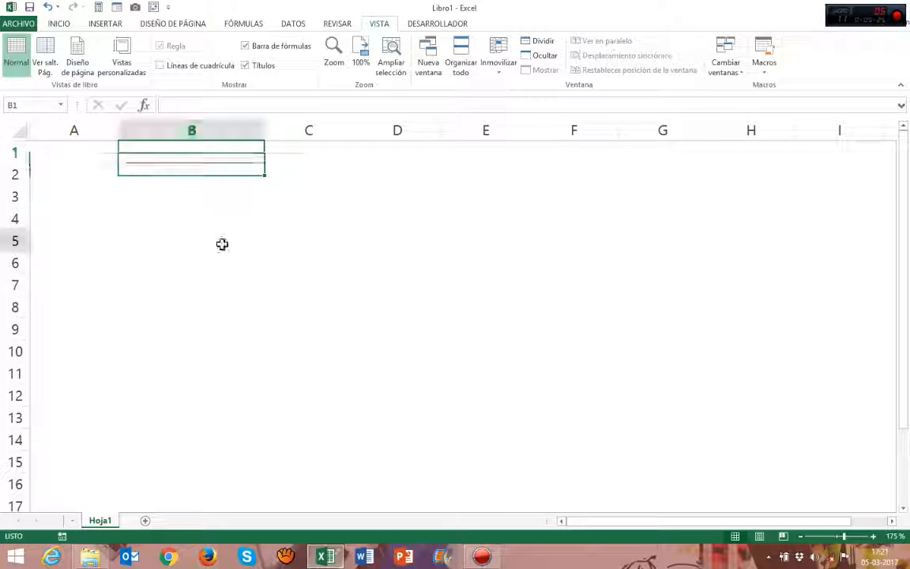
click(611, 332)
click(699, 239)
click(750, 351)
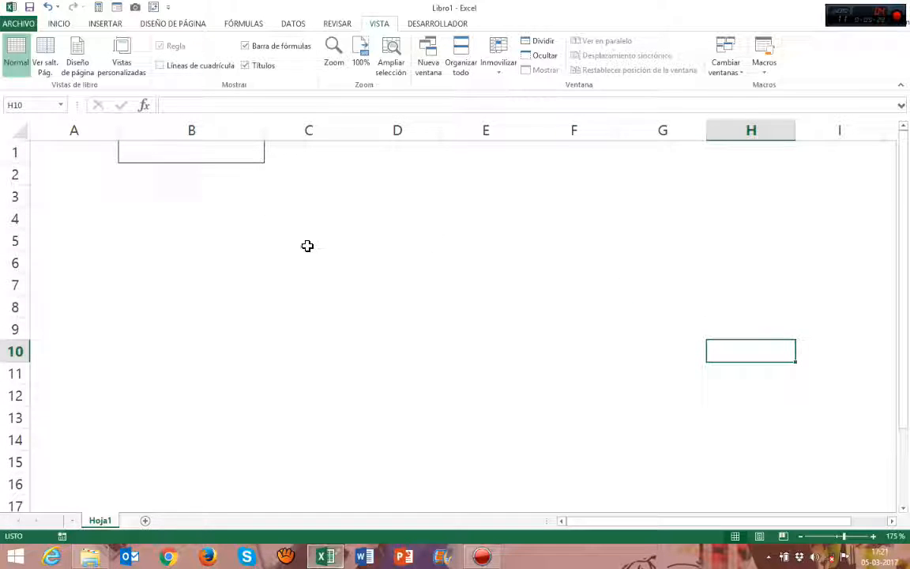
click(181, 156)
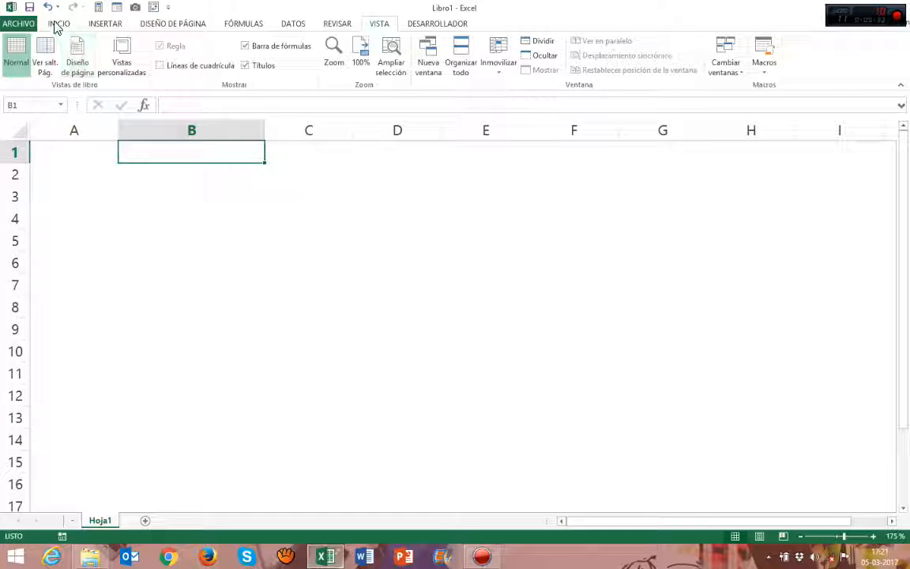
- Apply outside borders (Bordes externos) to the range B2:B8 and check the resulting frame
click(59, 23)
drag(187, 178, 220, 309)
click(110, 64)
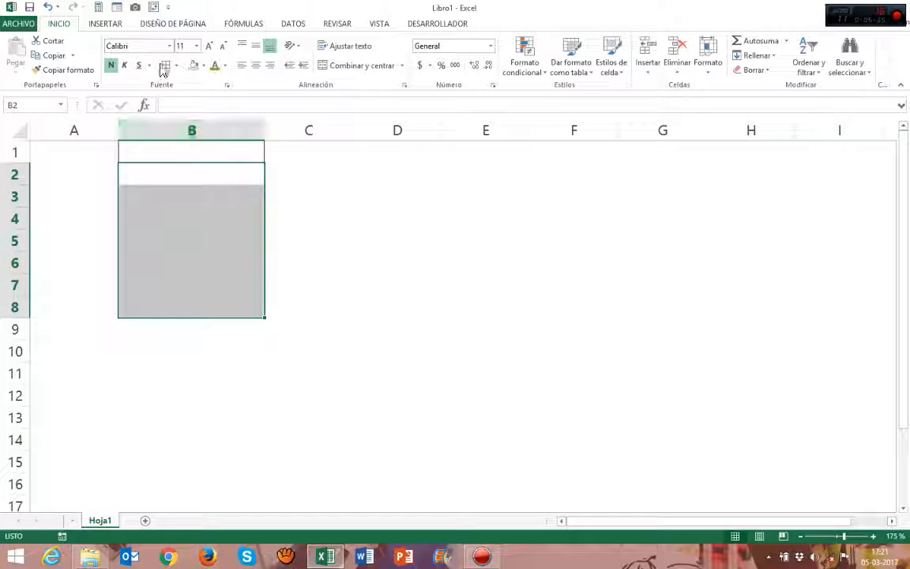
click(176, 66)
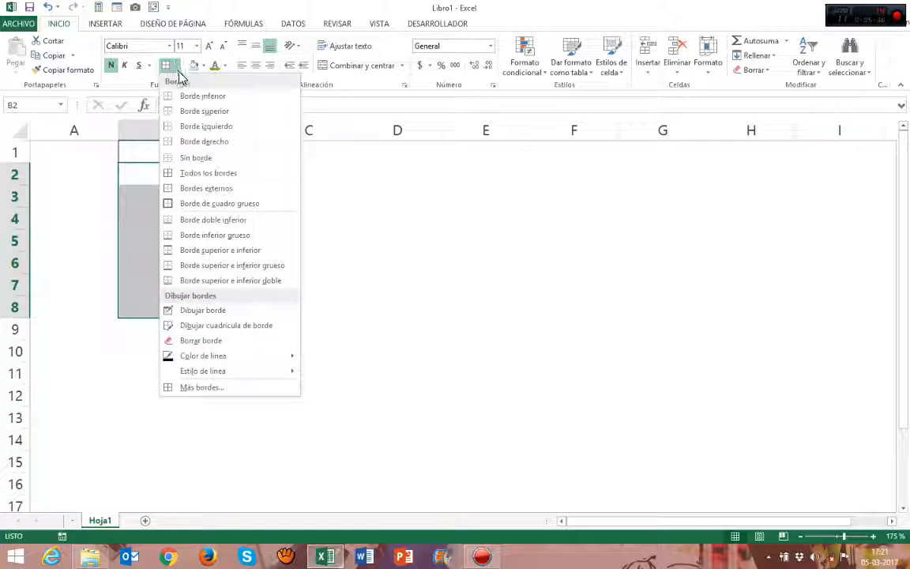
click(209, 195)
click(322, 251)
drag(207, 182, 216, 260)
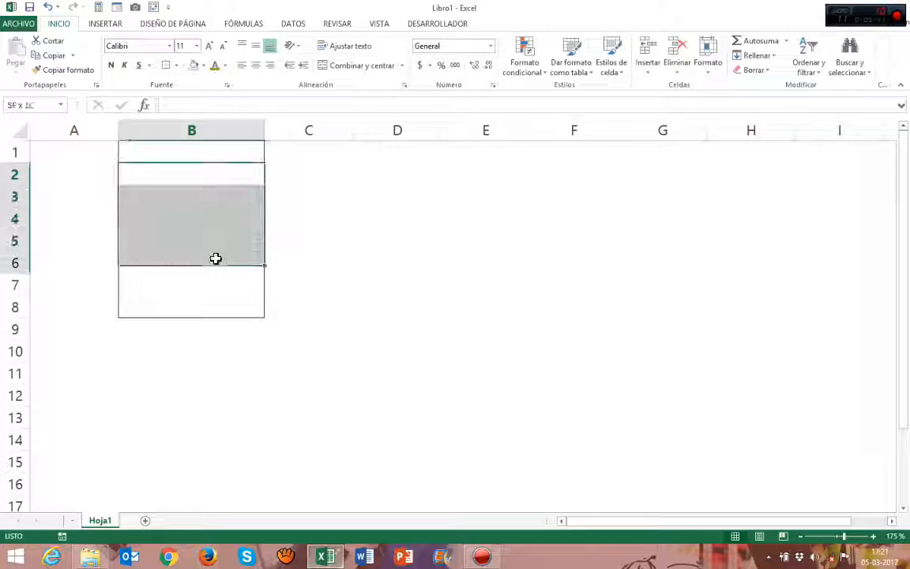
- Apply all borders (Todos los bordes) to the range B2:B8 and inspect the bordered column
drag(212, 173, 207, 309)
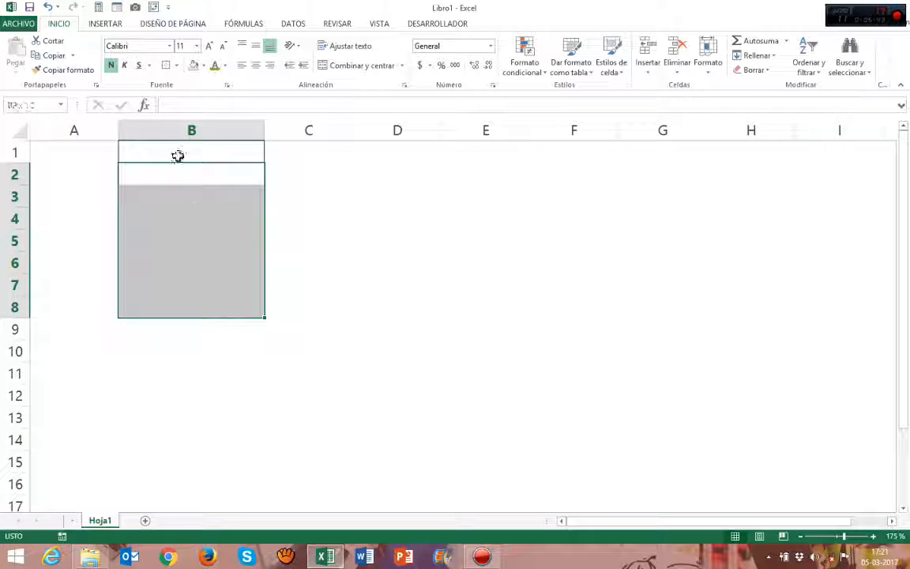
click(176, 67)
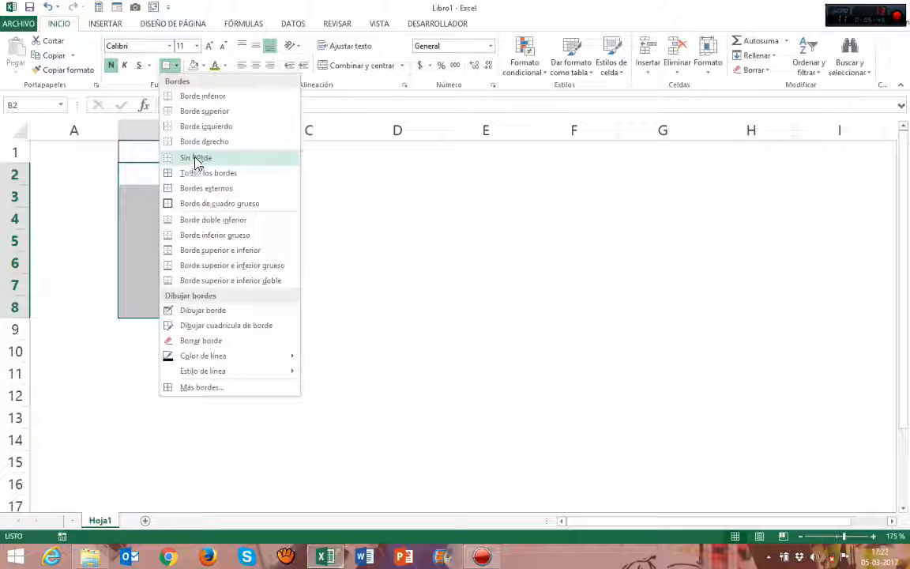
click(227, 173)
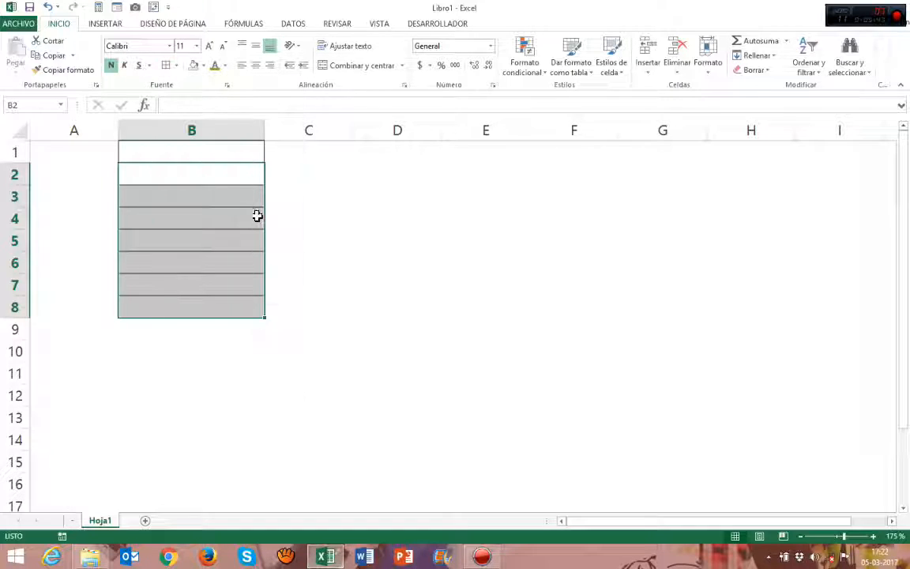
click(276, 212)
drag(205, 155, 207, 301)
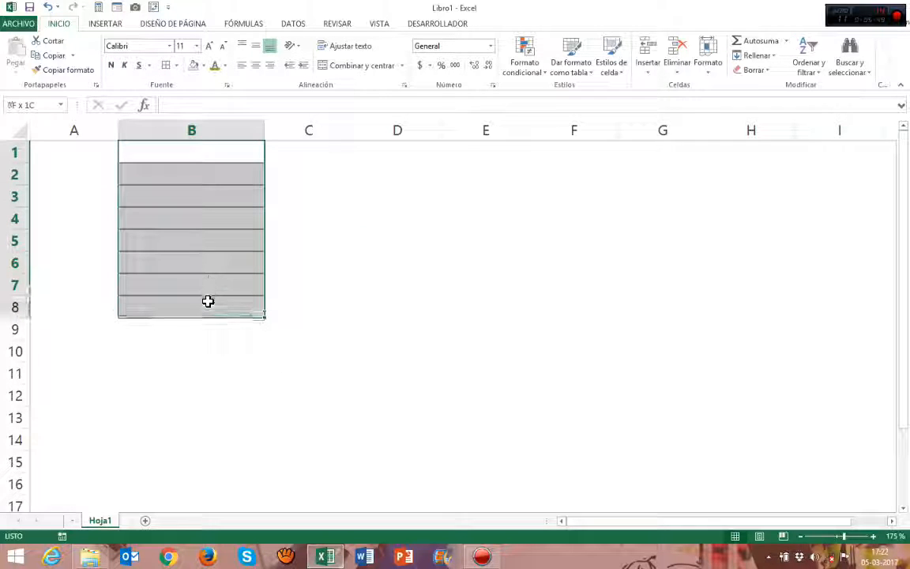
click(214, 215)
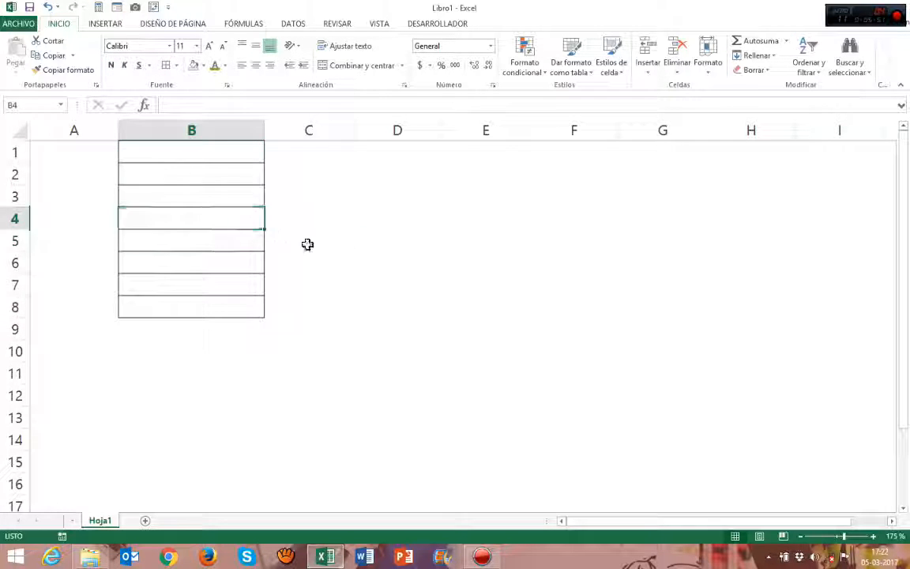
click(218, 242)
- Show the sheet's gridlines again and compare them with the borders of B1:B8
click(381, 24)
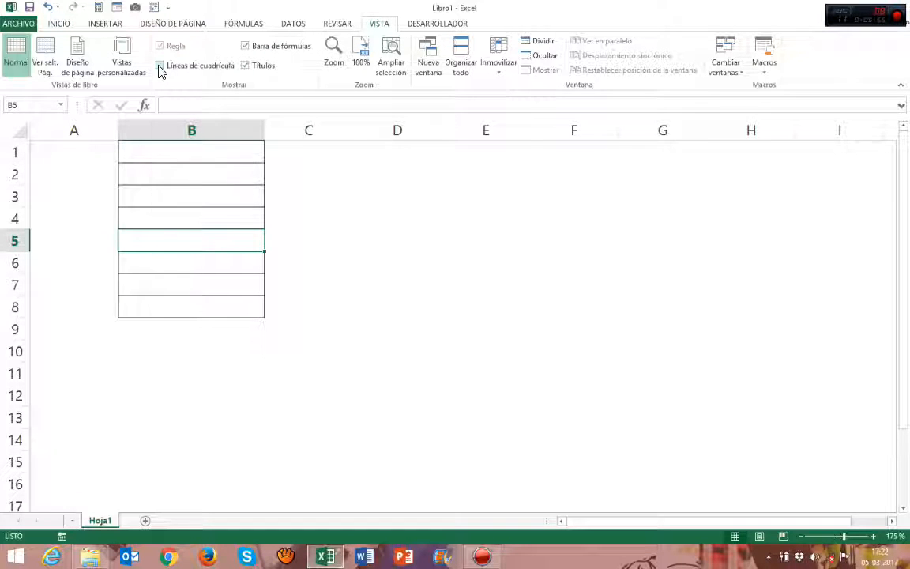
click(331, 235)
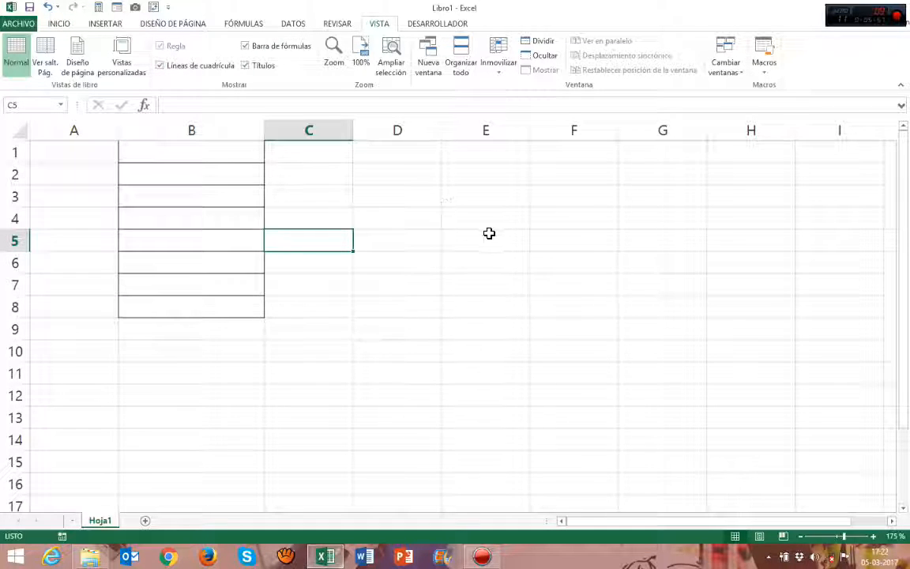
drag(262, 158, 255, 308)
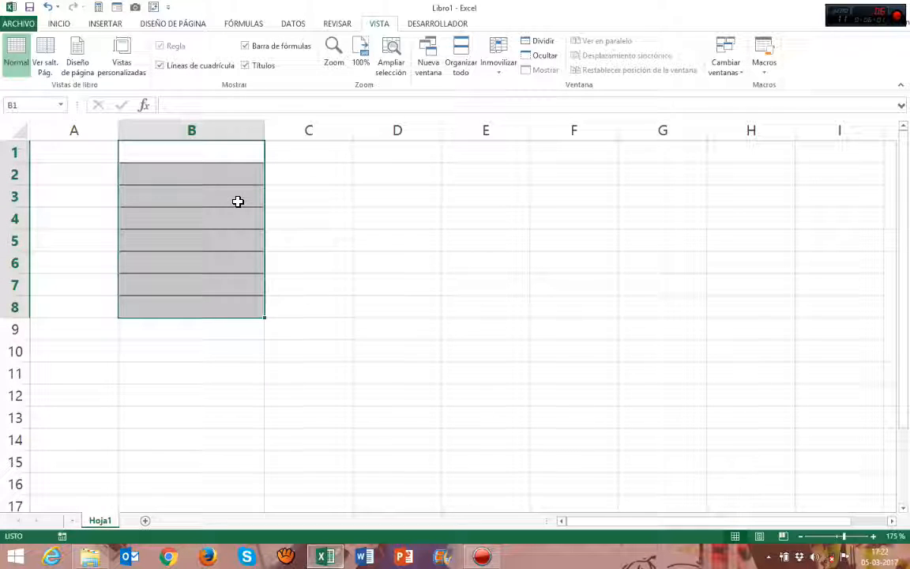
click(419, 196)
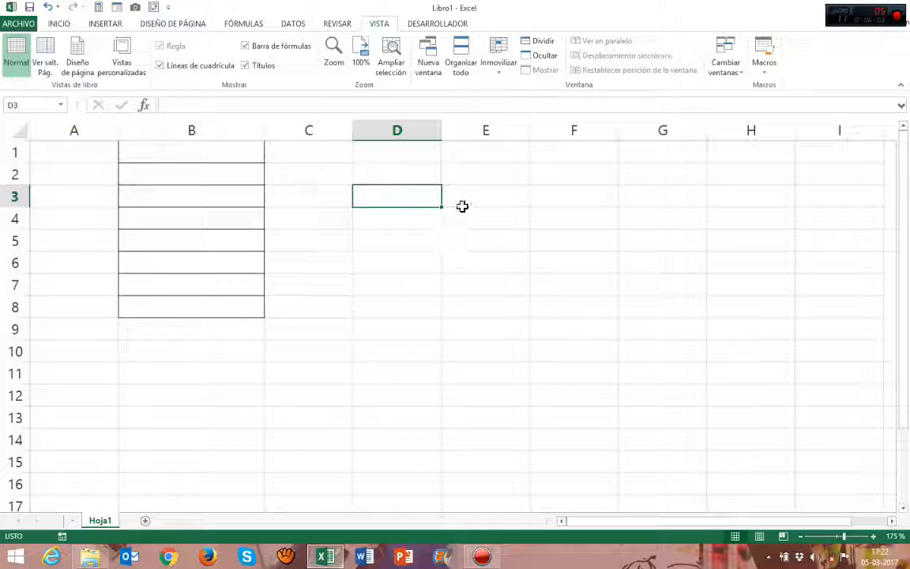
- Read the description of the Combinar y centrar command
click(60, 23)
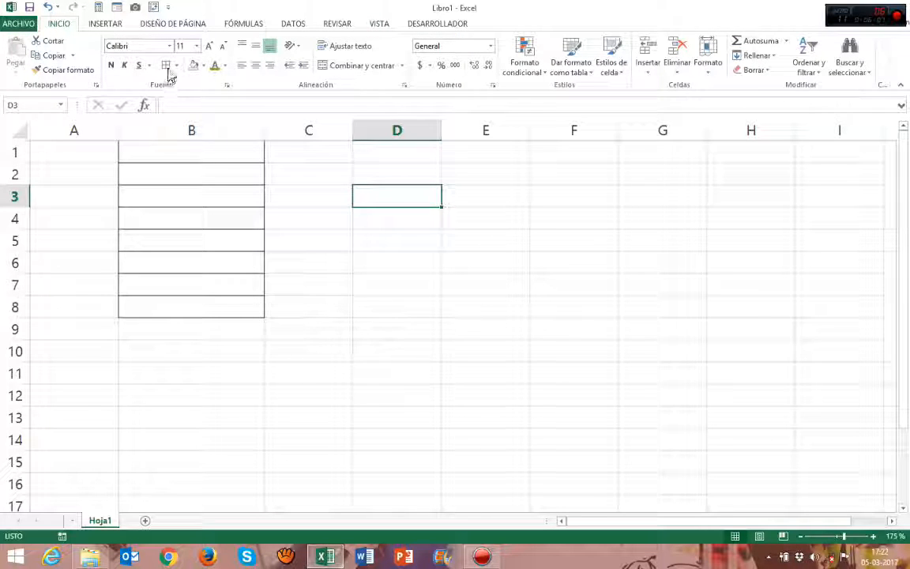
click(191, 213)
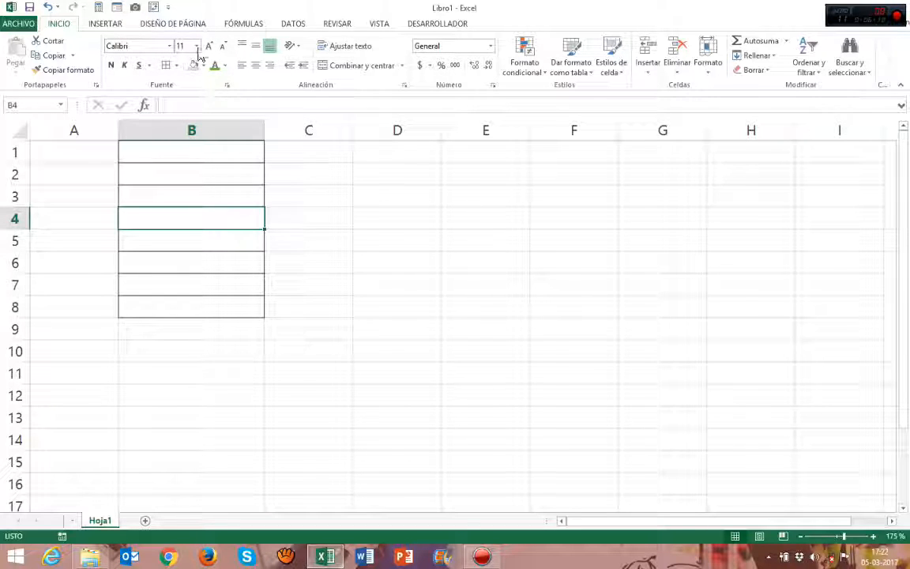
click(318, 225)
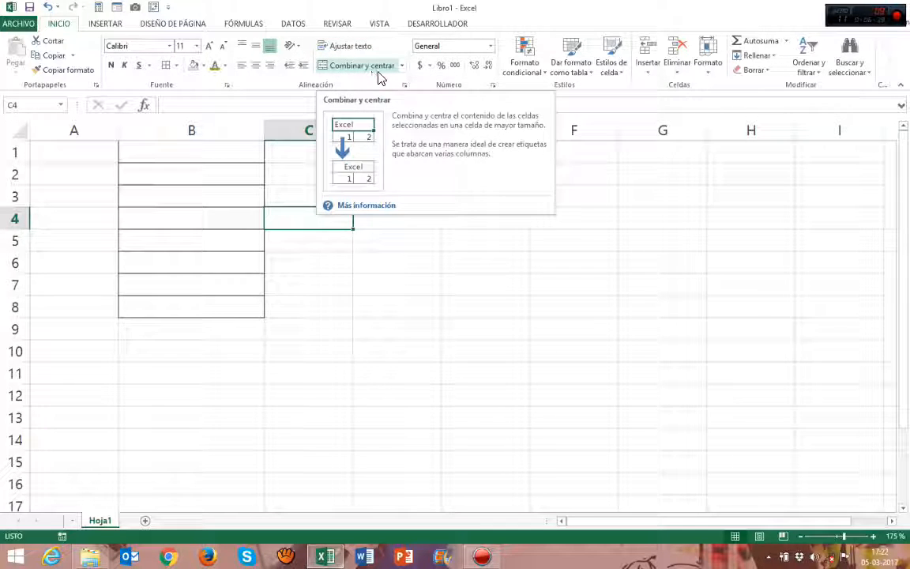
click(295, 327)
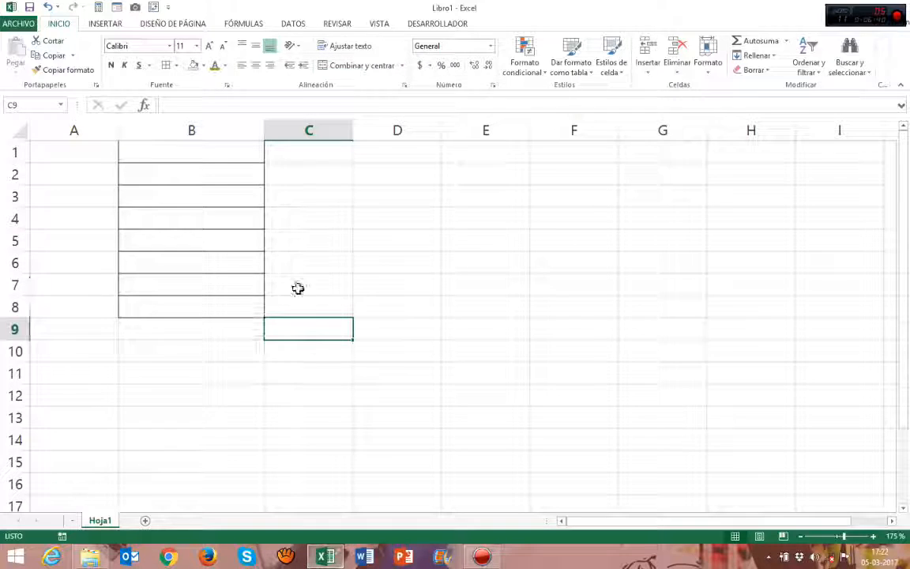
- Clear the borders in B1:B8 by filling borderless cell D1 across to column A and down to row 10
click(71, 154)
click(413, 156)
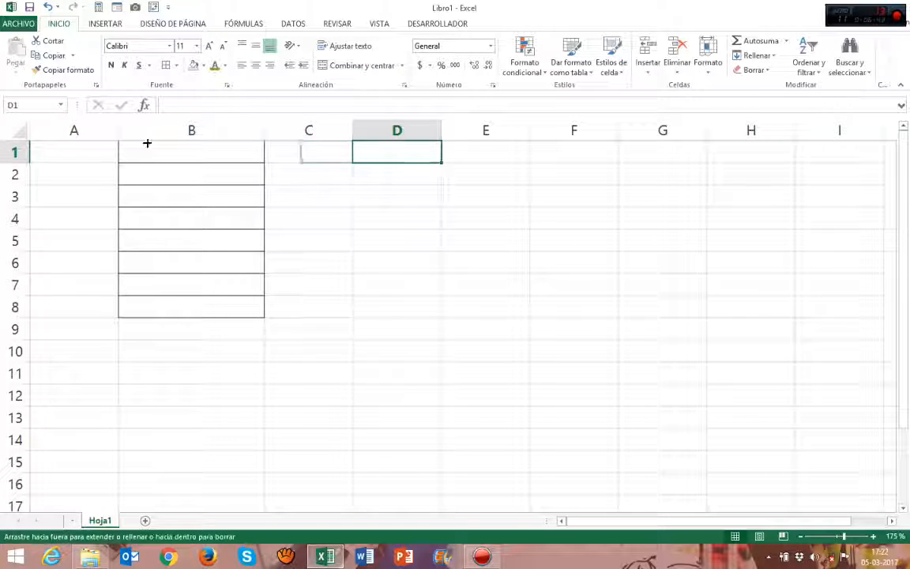
shift+click(111, 148)
drag(442, 166, 415, 359)
- Merge and center the range A2:G2 into a single cell
click(215, 207)
drag(97, 174, 662, 178)
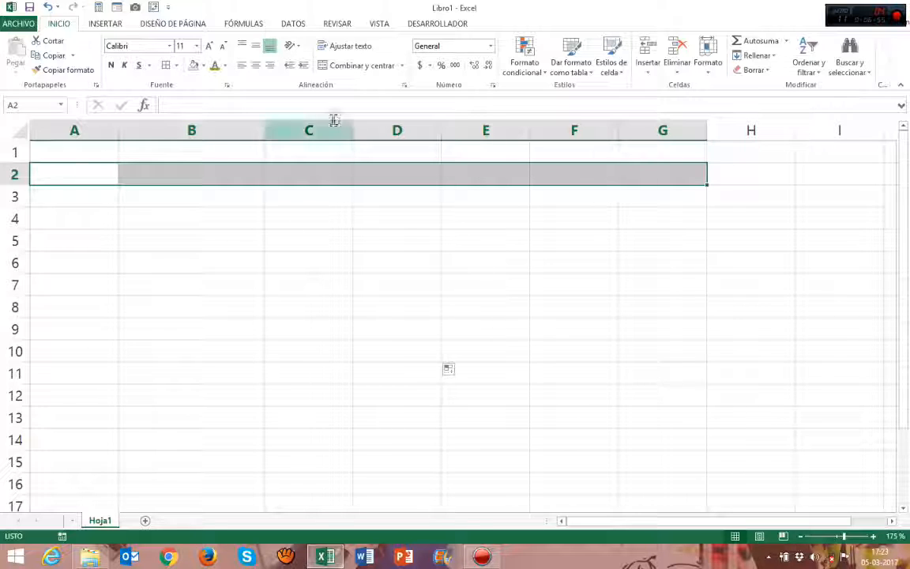
click(343, 67)
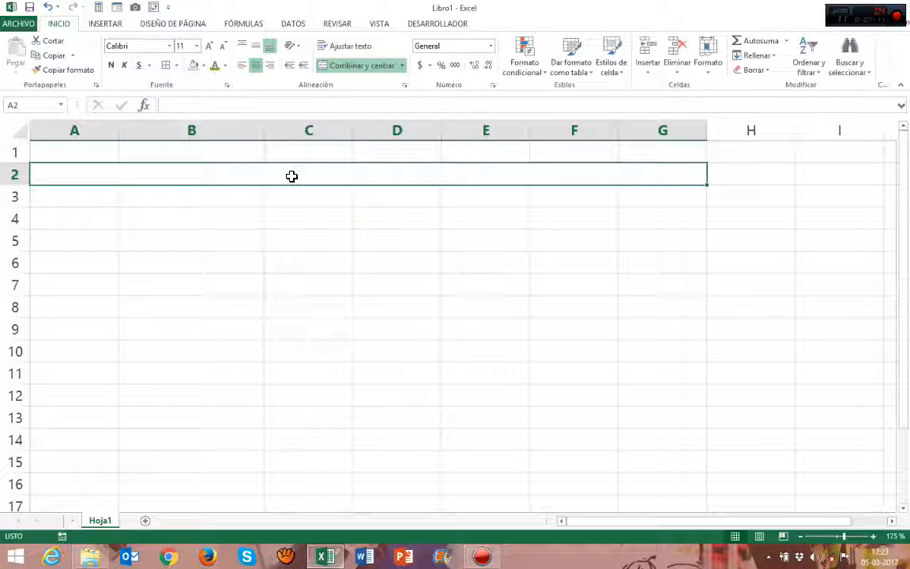
- Enter the title "Excel Básico" in the merged cell A2
text(Ecel)
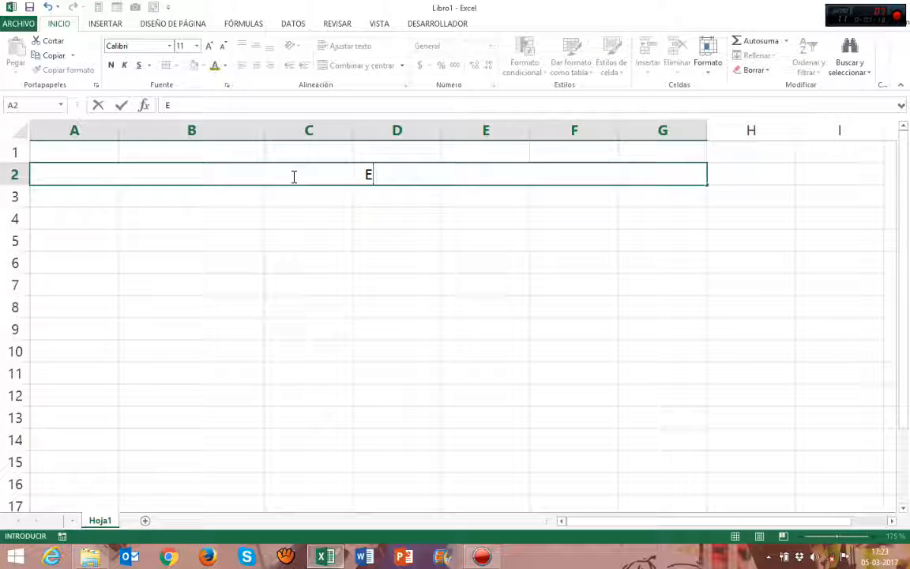
key(BackSpace)
key(BackSpace)
key(BackSpace)
text(xcel )
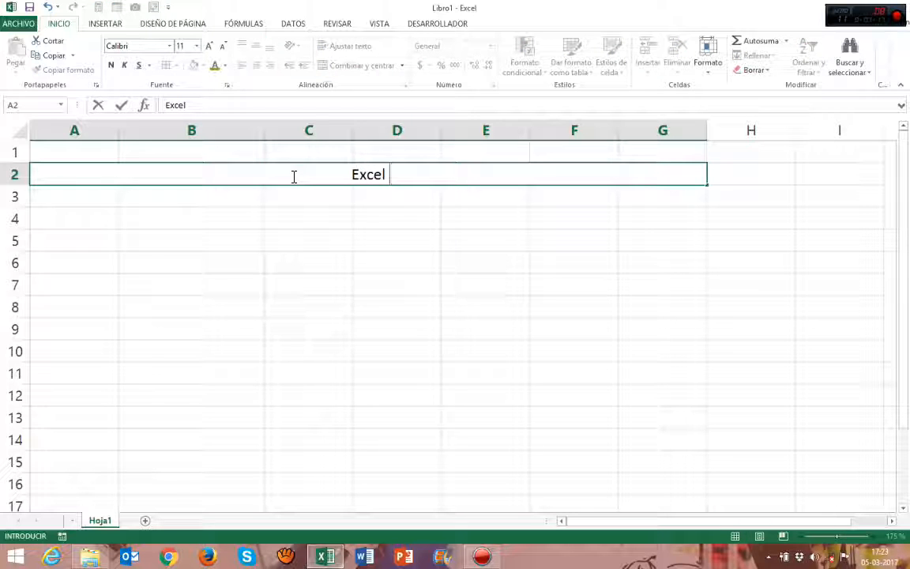
text(B)
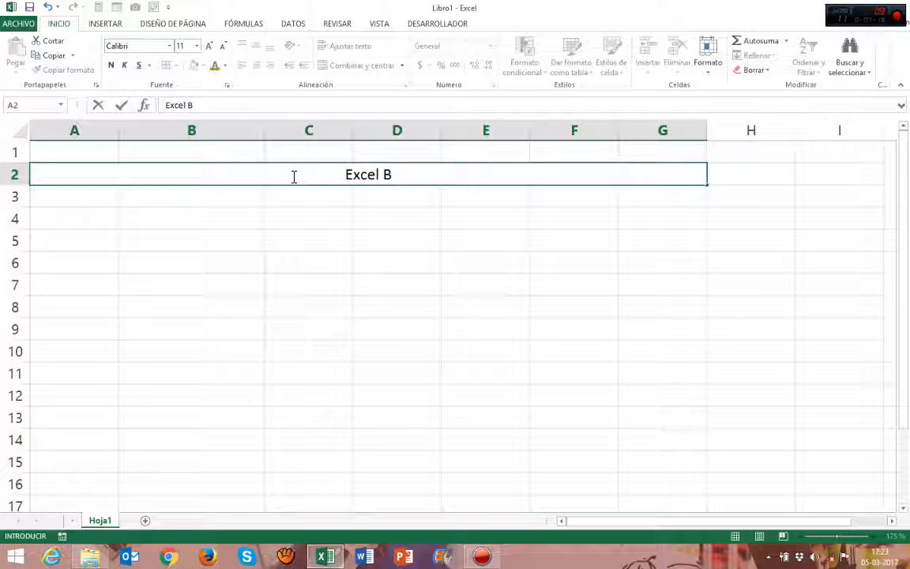
text(ásico)
key(Return)
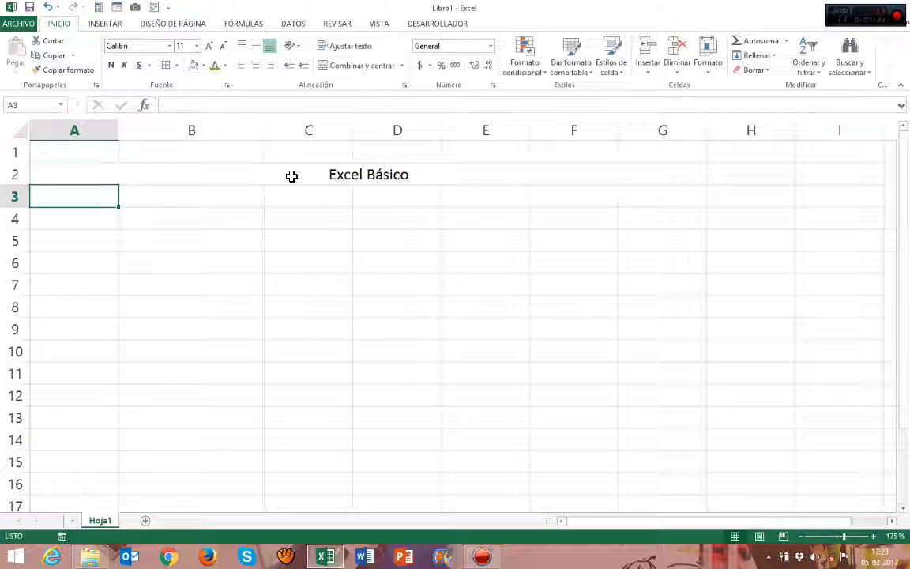
- Make row 2 taller and fill the merged title cell with light orange
click(302, 172)
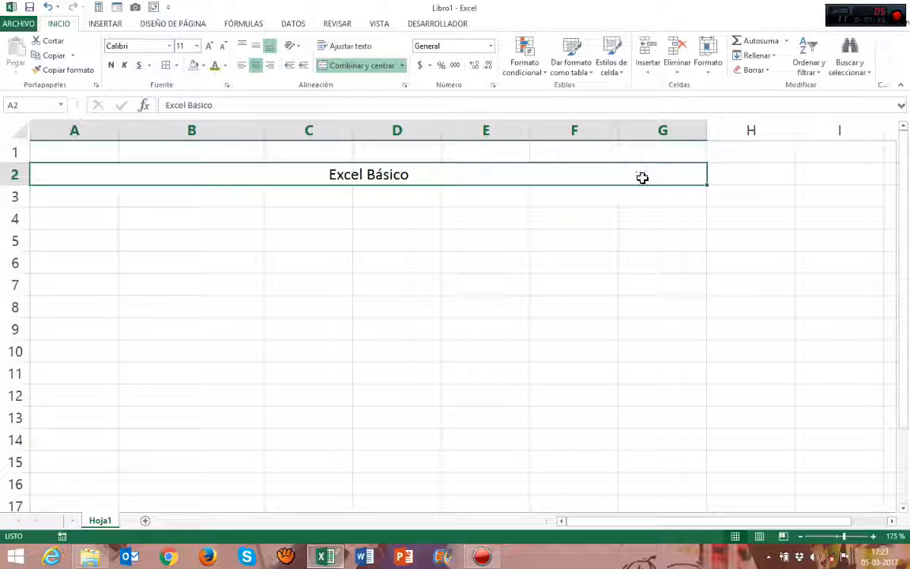
click(439, 236)
click(391, 178)
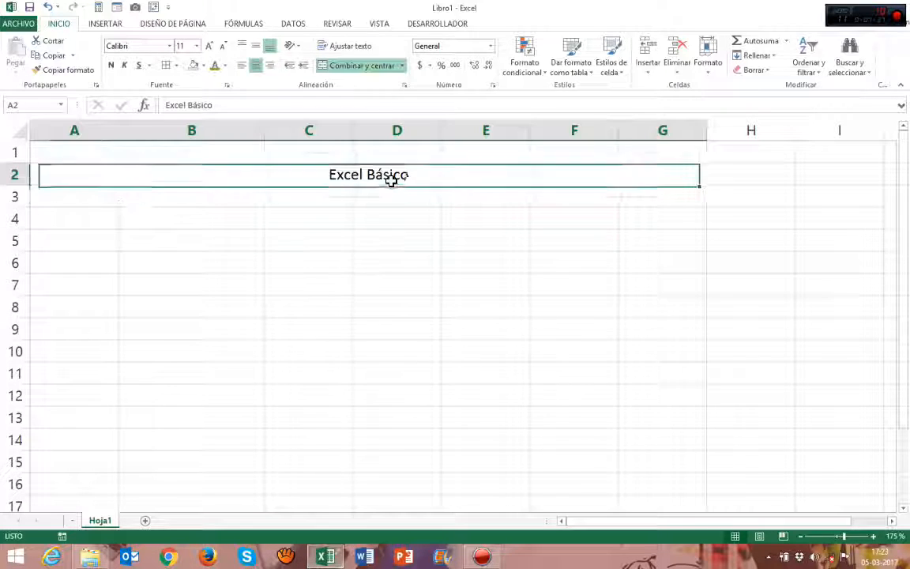
drag(26, 186, 26, 198)
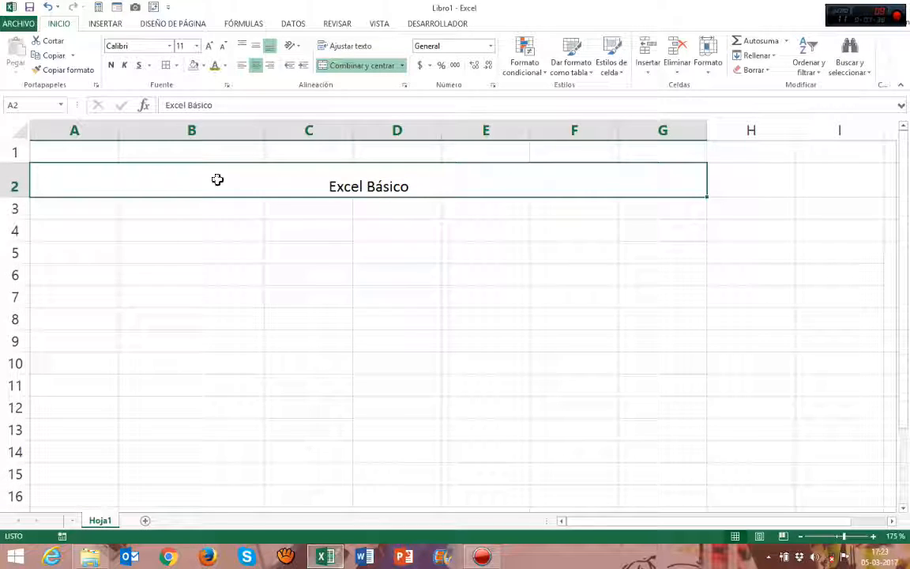
click(203, 65)
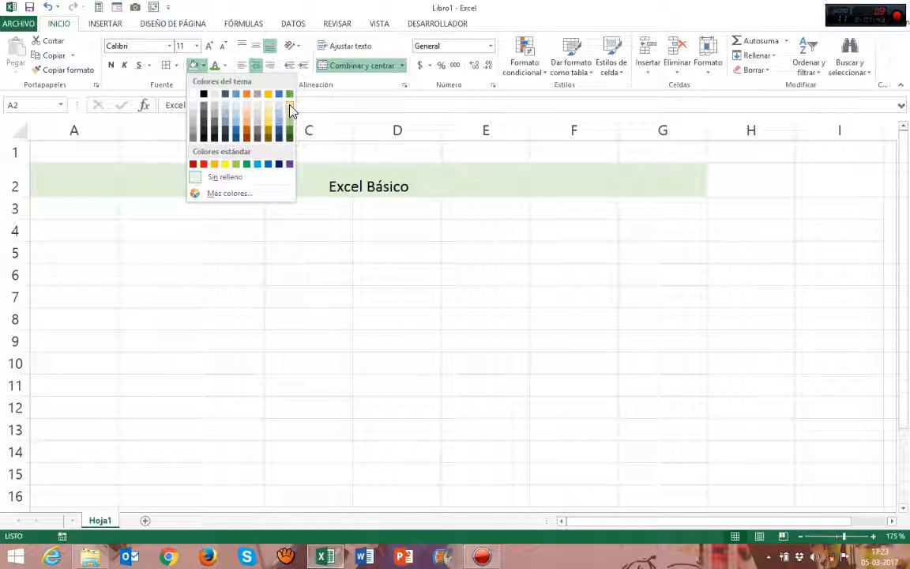
click(246, 119)
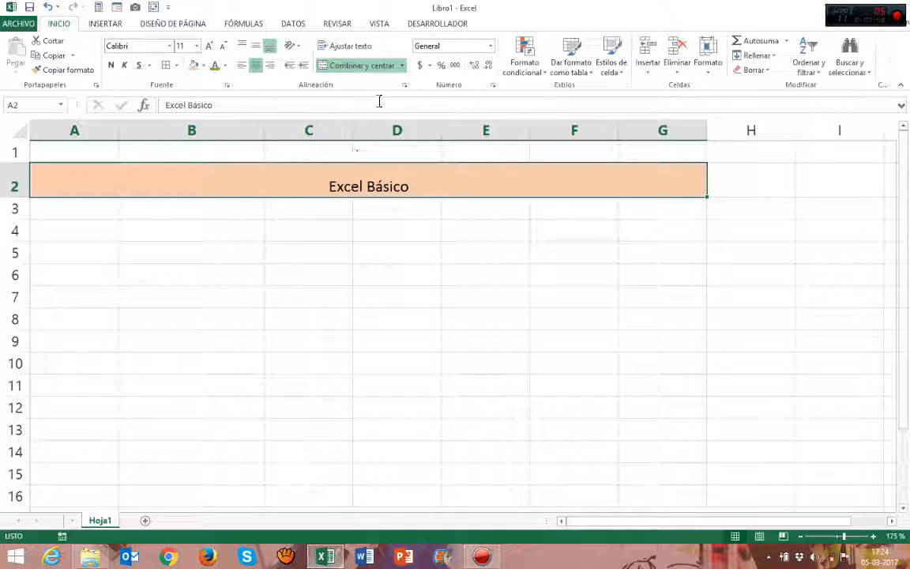
- Align the title vertically to the middle of the merged cell and turn on text wrapping
click(255, 49)
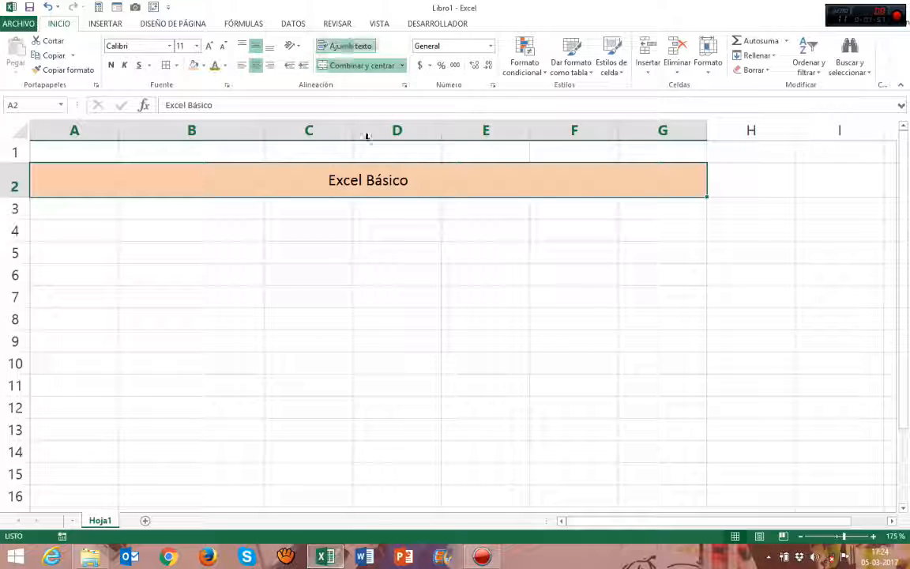
click(311, 238)
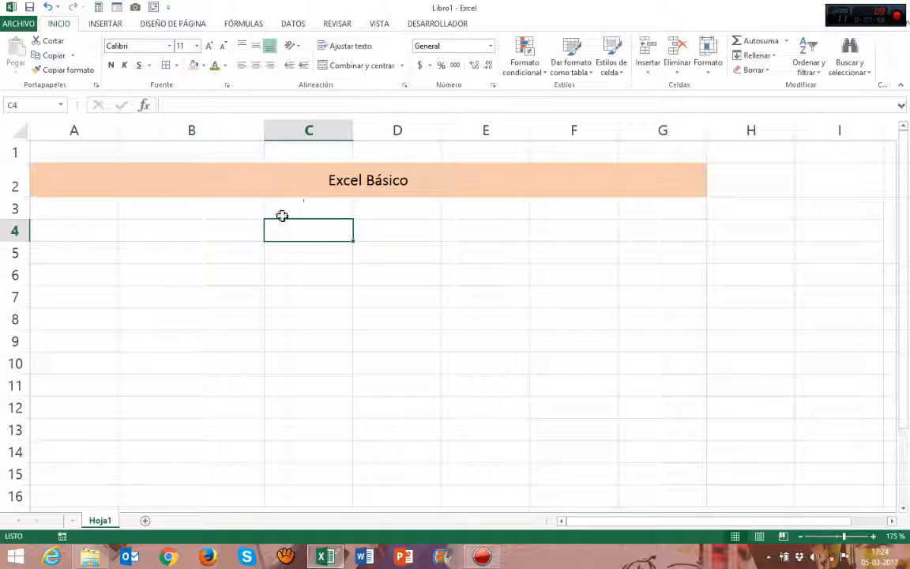
click(152, 207)
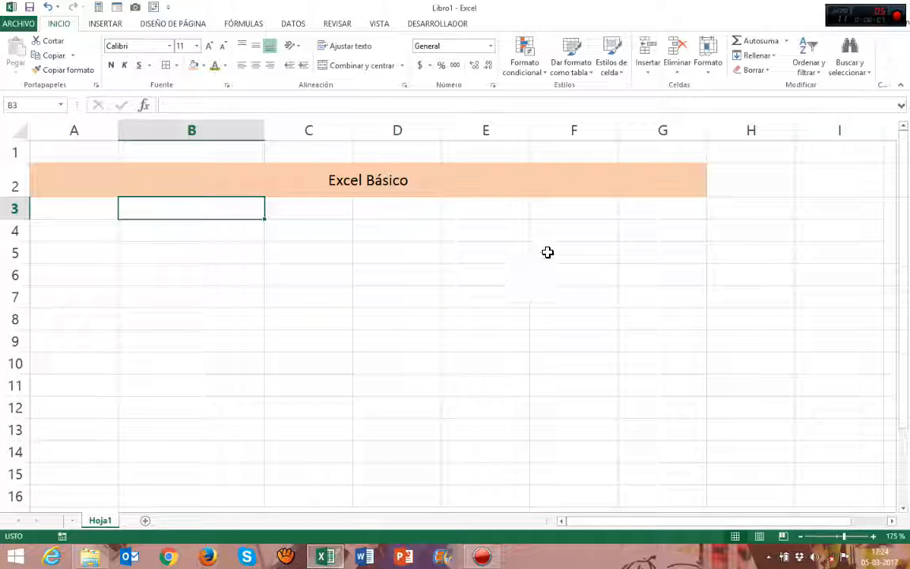
- Merge and center the vertical range F5:F12 into a single cell
drag(546, 252, 565, 408)
click(355, 65)
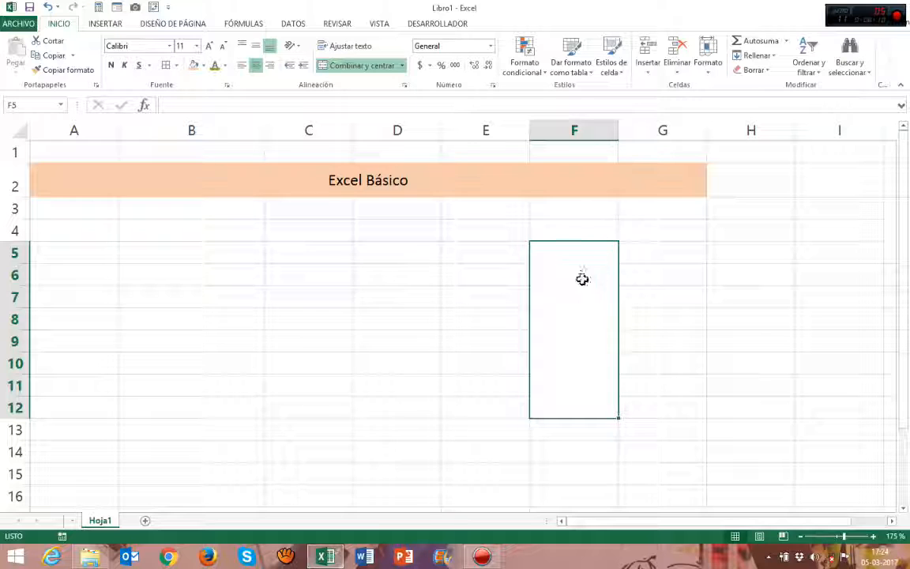
click(668, 309)
click(604, 293)
click(499, 260)
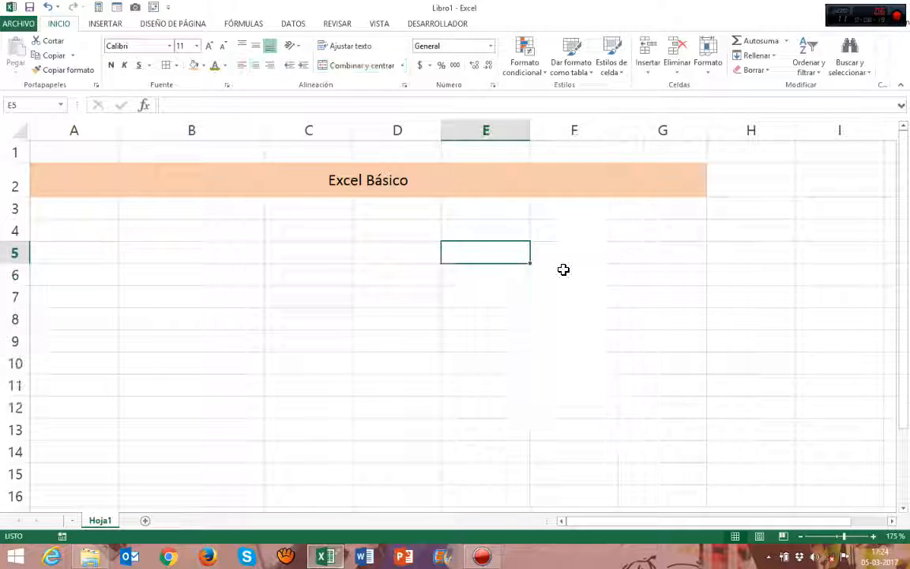
- Unmerge F5:F12 back into individual cells
click(562, 268)
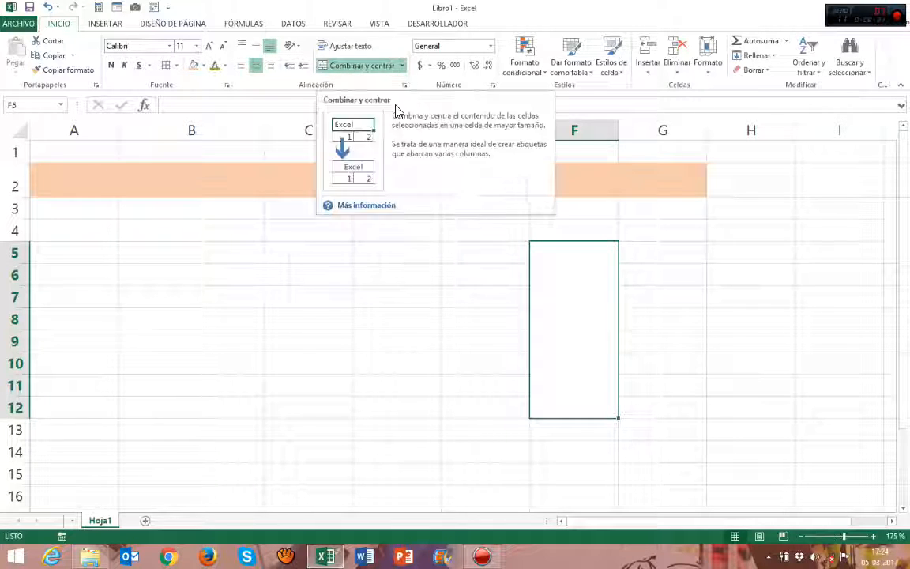
click(361, 70)
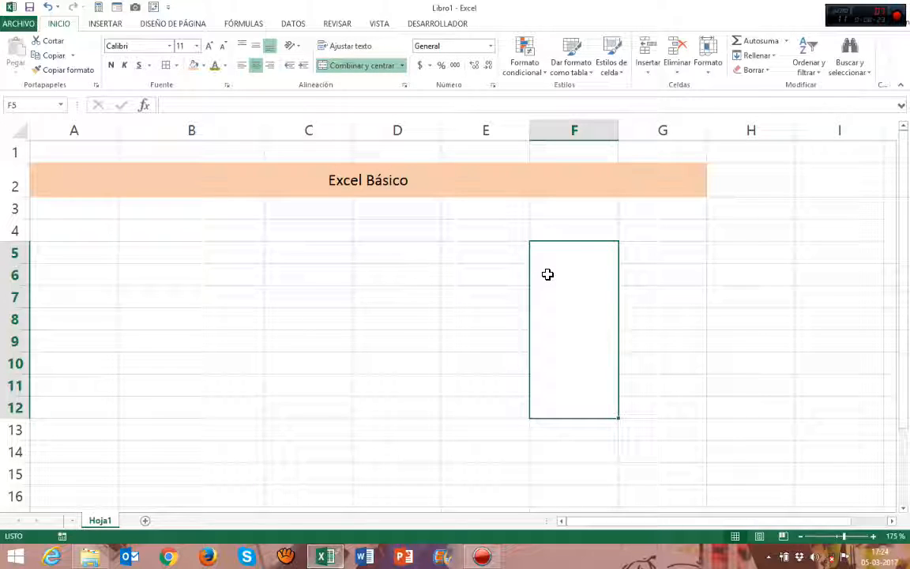
click(363, 68)
click(566, 248)
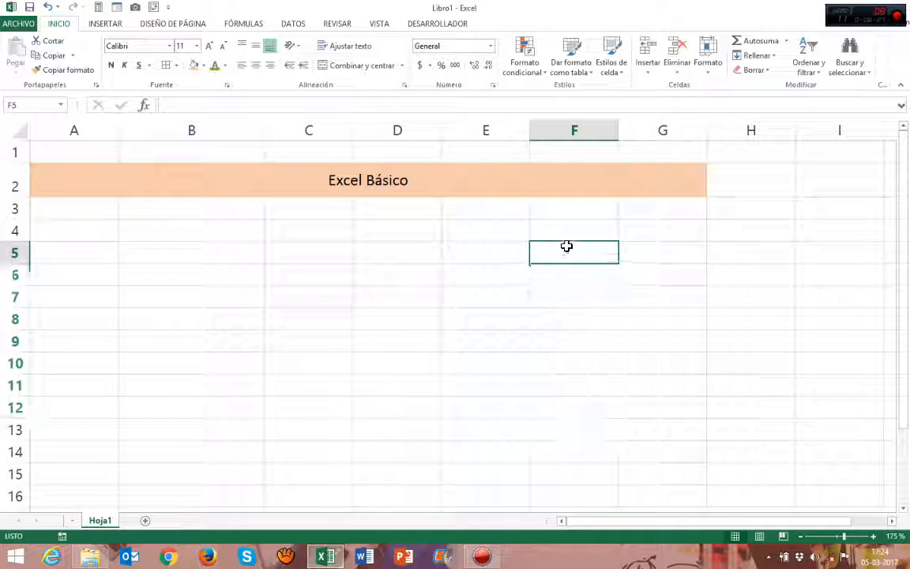
- Compare the merged title cell with the individual cells above and below it by selecting them in turn
click(449, 258)
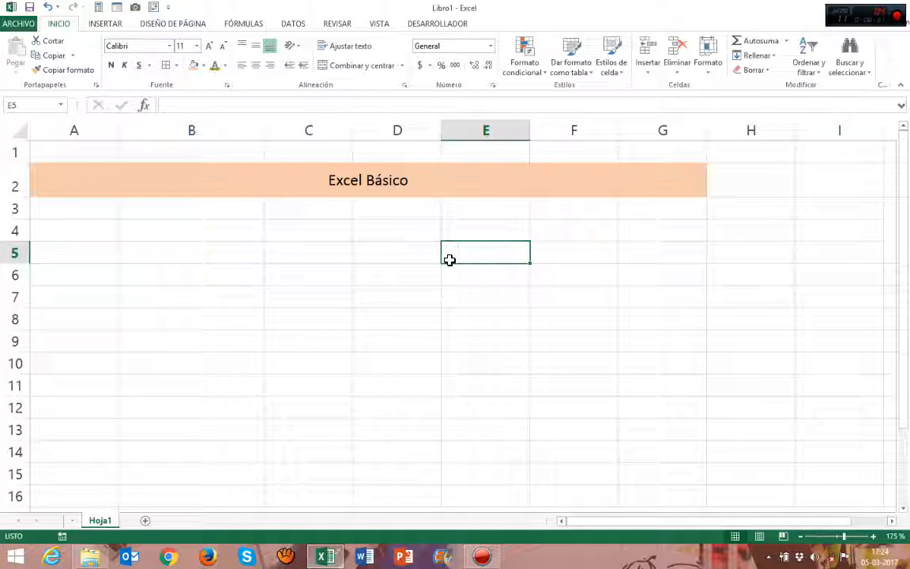
click(395, 223)
click(396, 317)
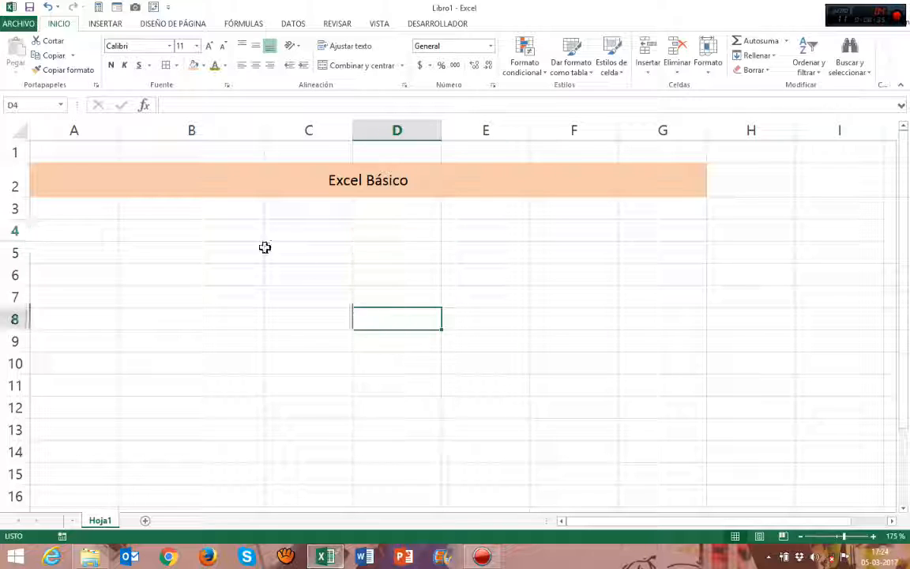
click(235, 176)
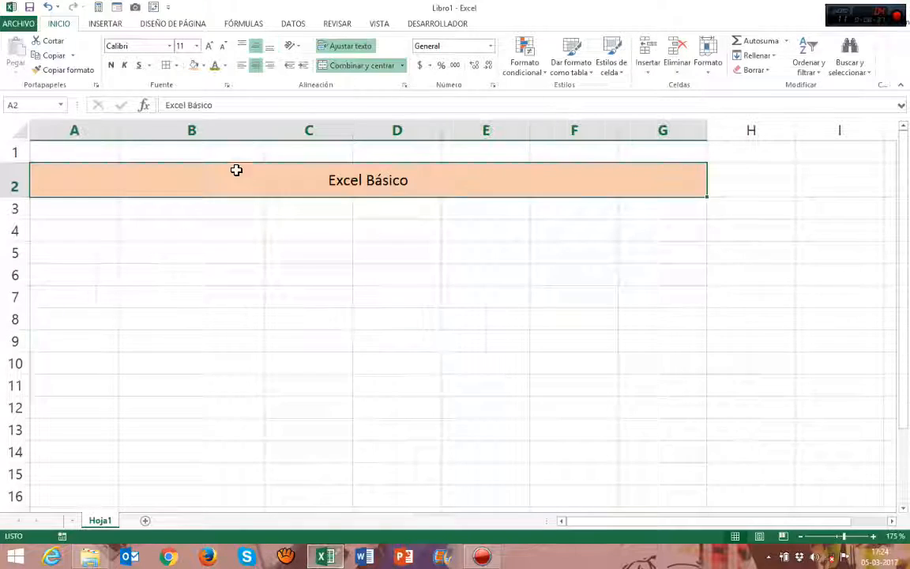
click(231, 152)
click(308, 169)
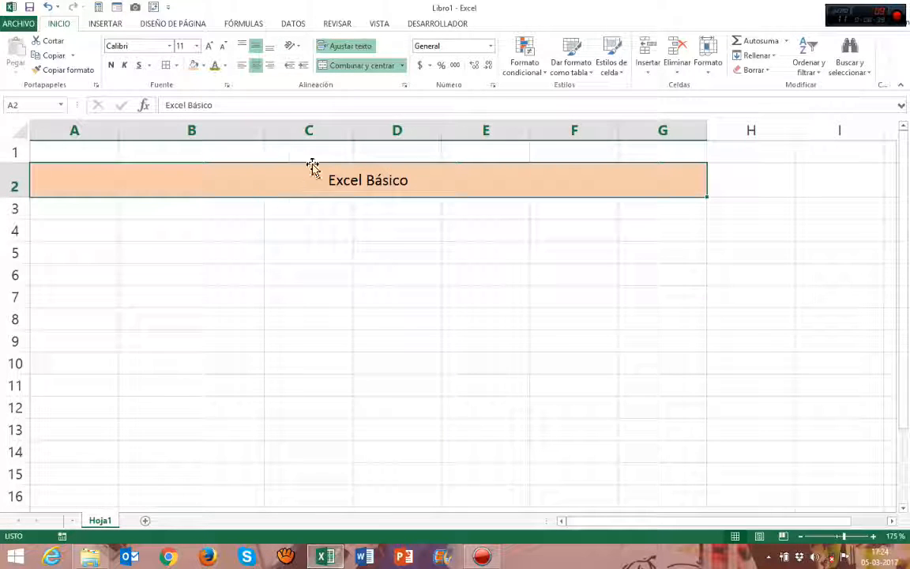
click(315, 156)
click(315, 211)
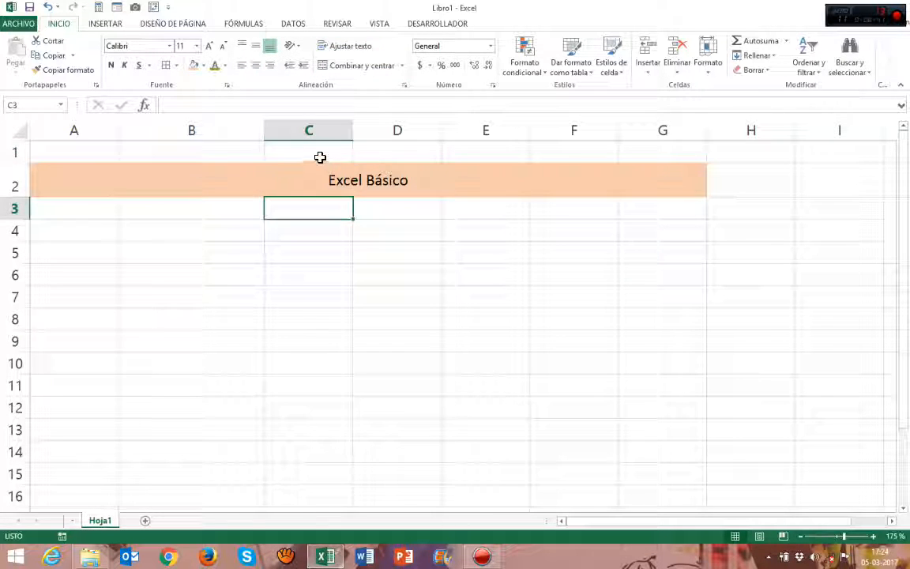
click(357, 152)
click(304, 147)
click(374, 147)
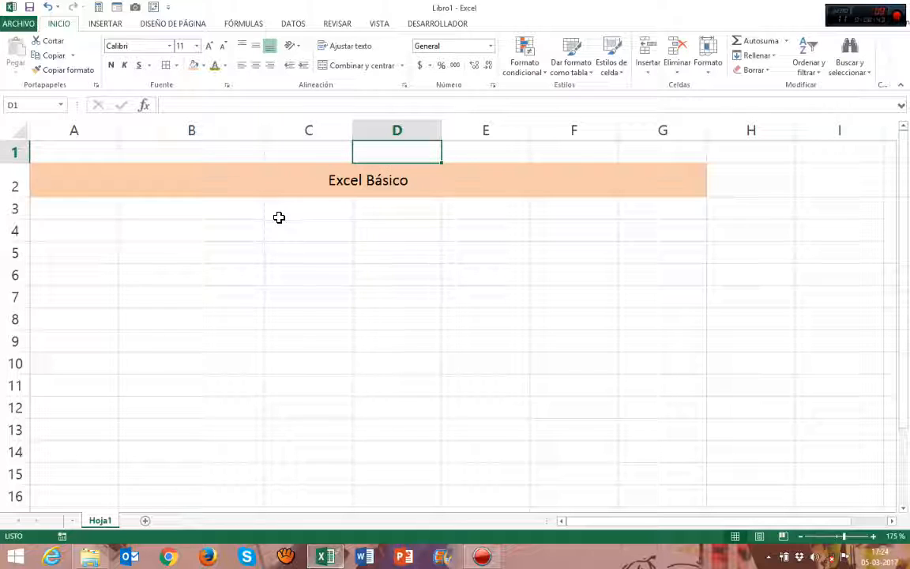
click(360, 247)
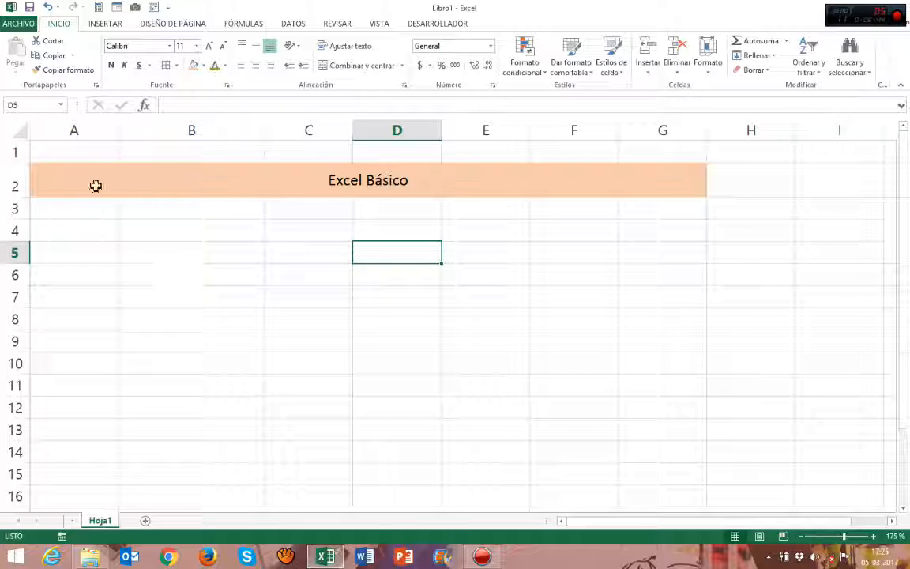
- Unmerge the title cell A2:G2 back into individual cells
click(127, 181)
click(355, 77)
click(288, 286)
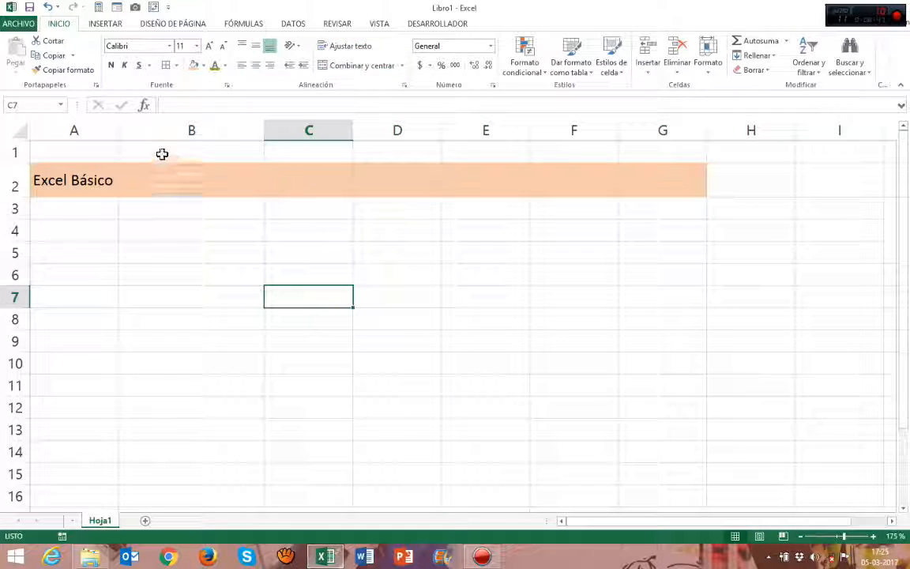
click(165, 150)
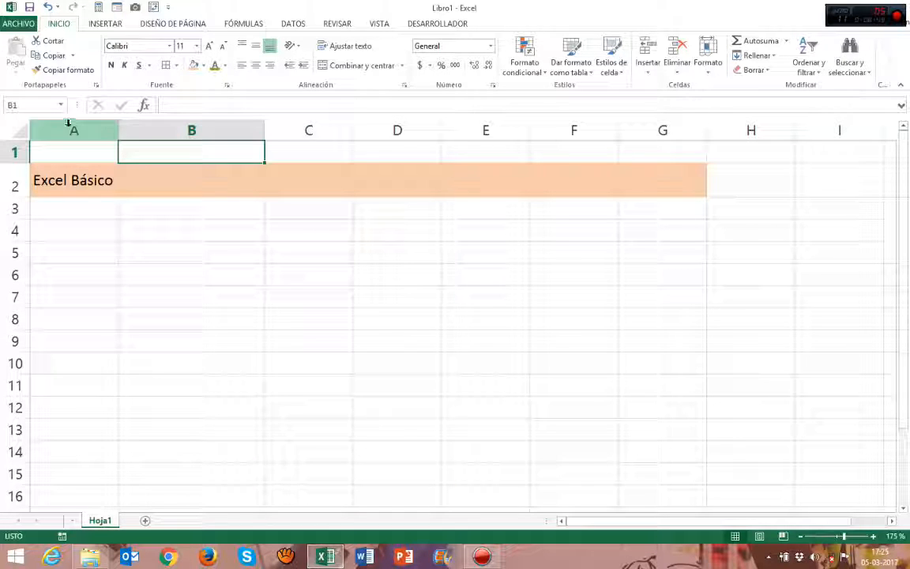
- Demonstrate selecting a cell range by extending from A3 to column G, ending at rows 12, 11 and 10
drag(63, 207, 649, 397)
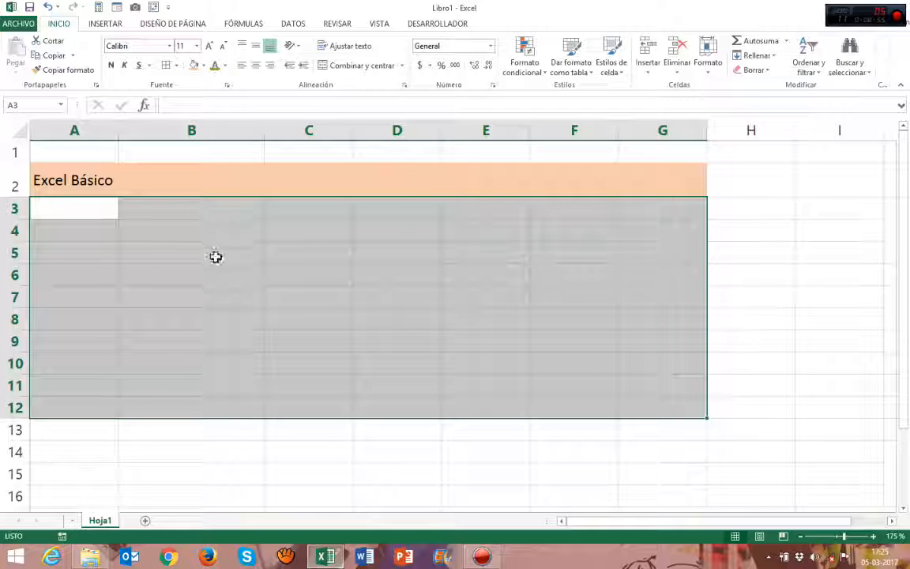
drag(75, 207, 629, 377)
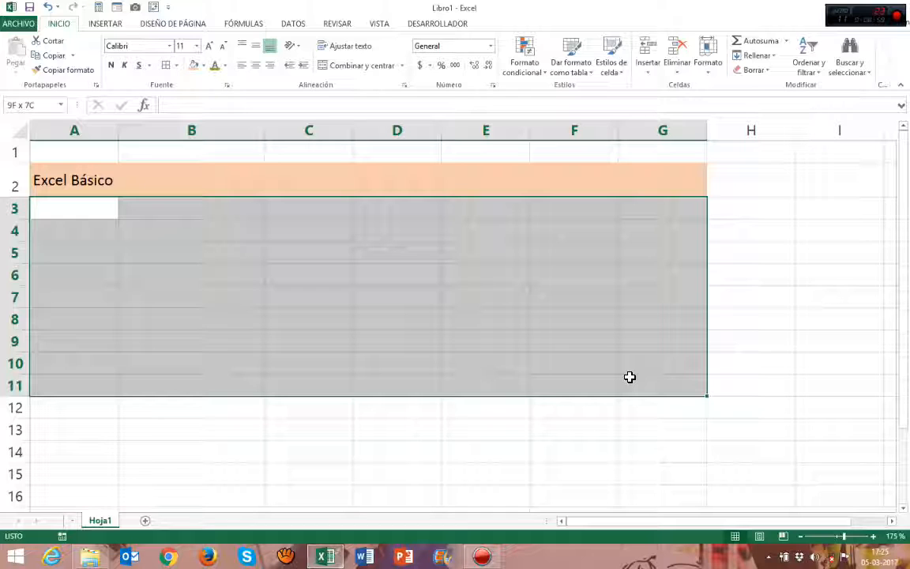
drag(630, 377, 629, 377)
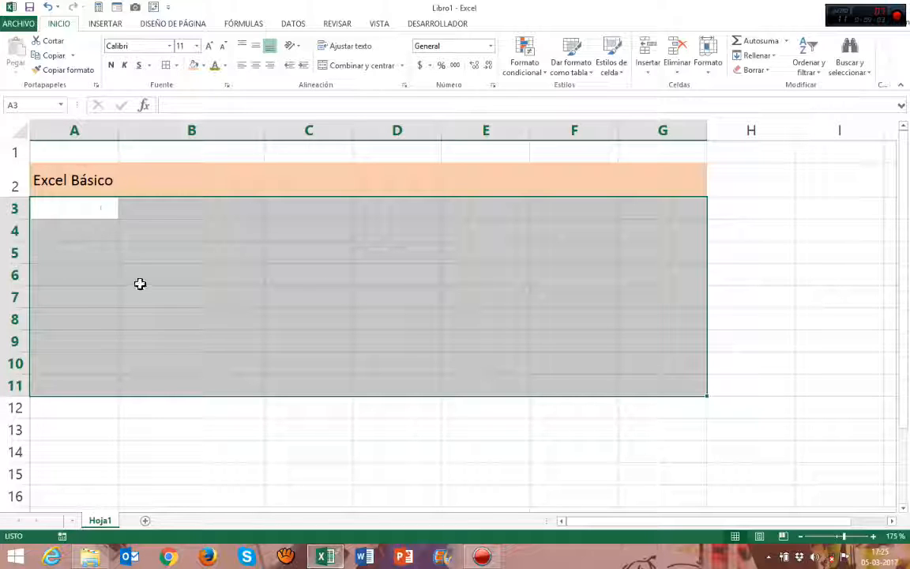
click(111, 214)
drag(111, 214, 651, 371)
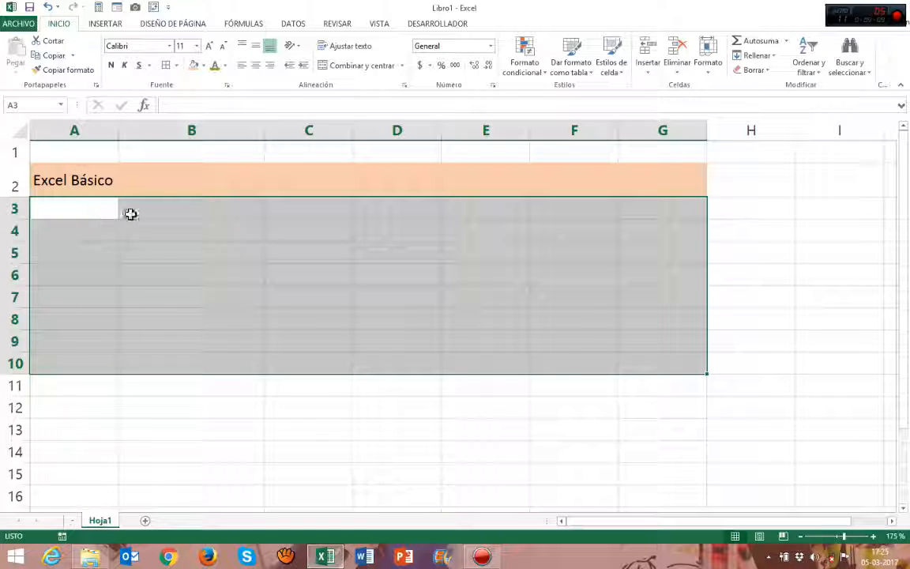
- Enter "A3" in cell A3 and "G7" in cell G7, and select the range A3:G7 between them
click(95, 210)
text(A3)
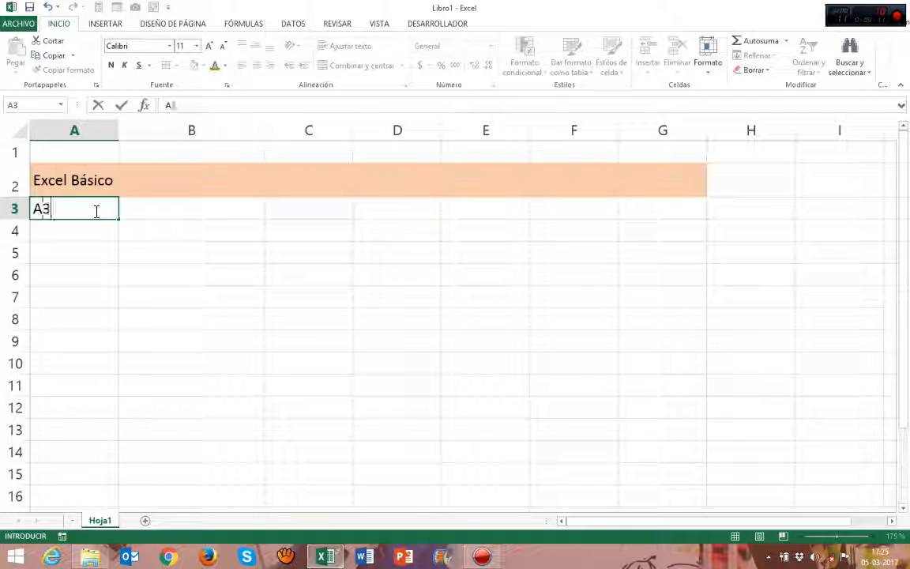
click(552, 339)
click(661, 299)
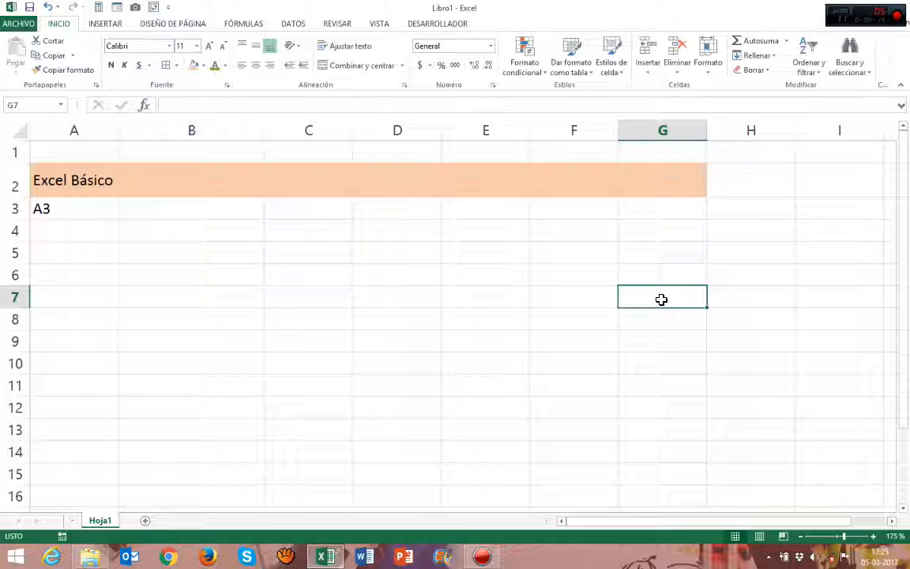
text(G7)
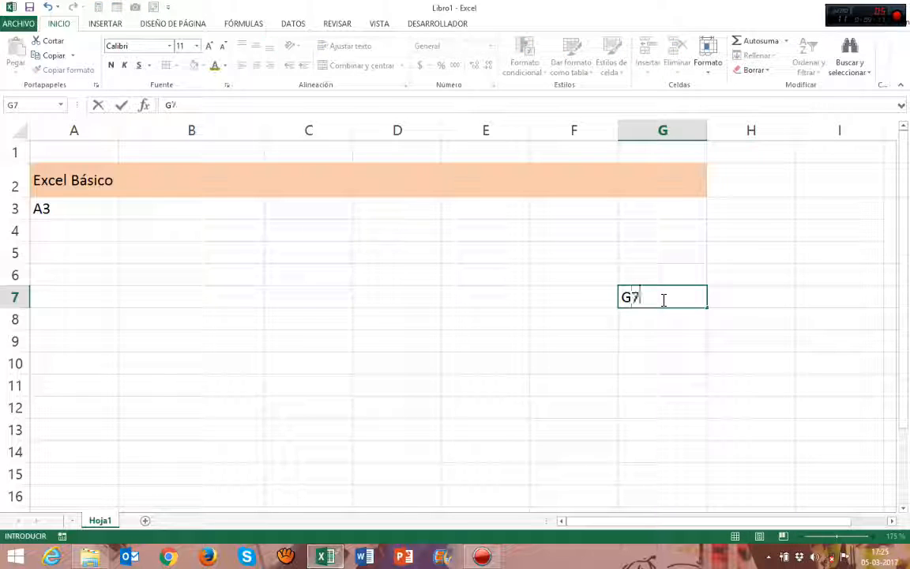
click(604, 343)
drag(118, 208, 646, 294)
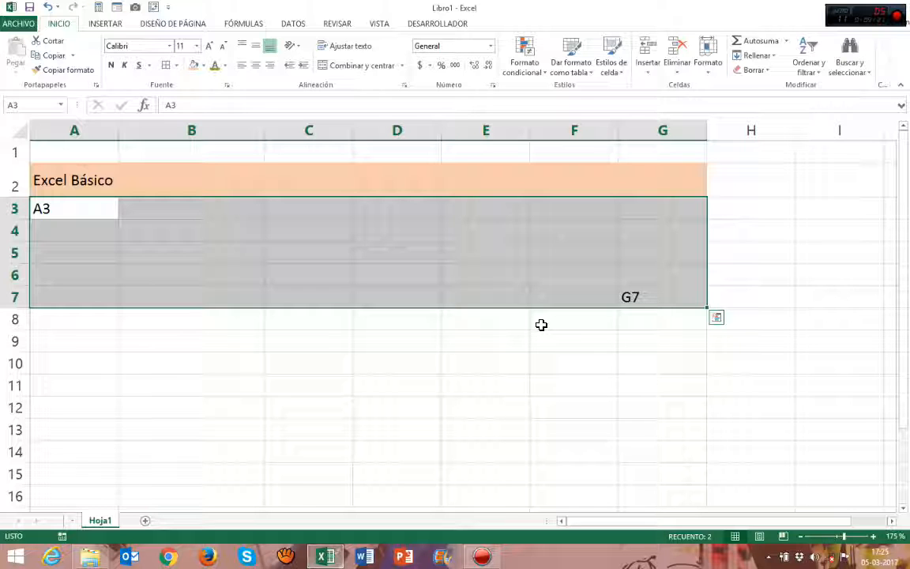
click(225, 229)
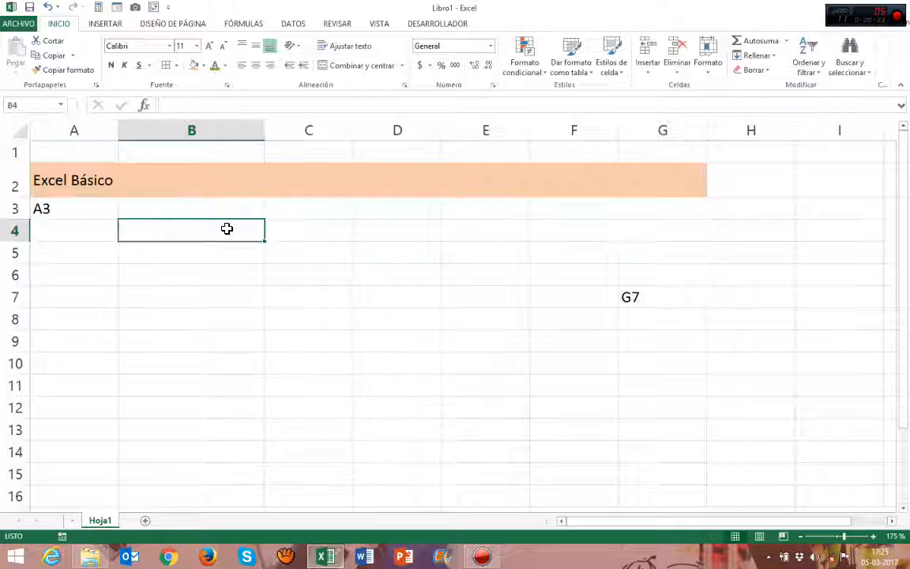
- Enter the range reference "A3:G7" in cell B4, and select the range A3:G7 to illustrate it
text(A3:)
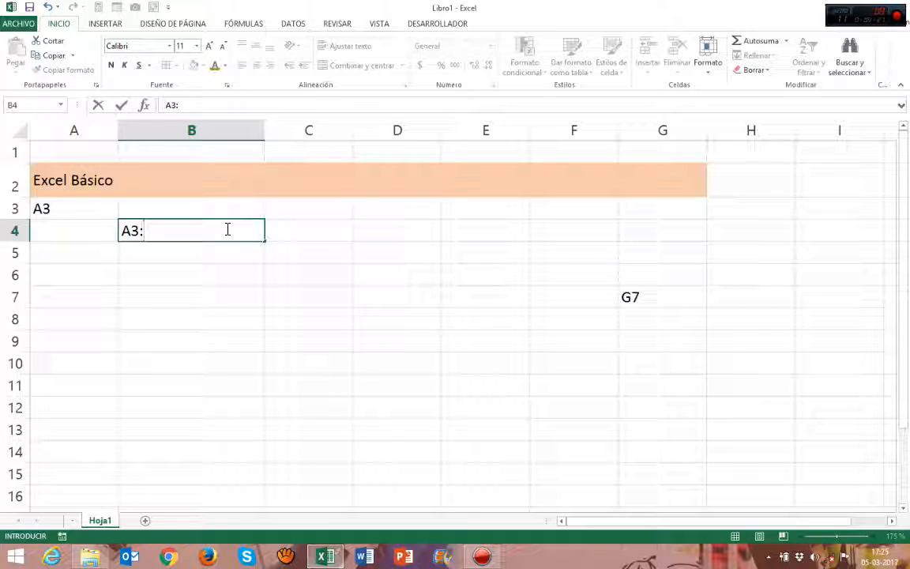
text(G7)
key(Return)
click(228, 228)
drag(47, 208, 632, 292)
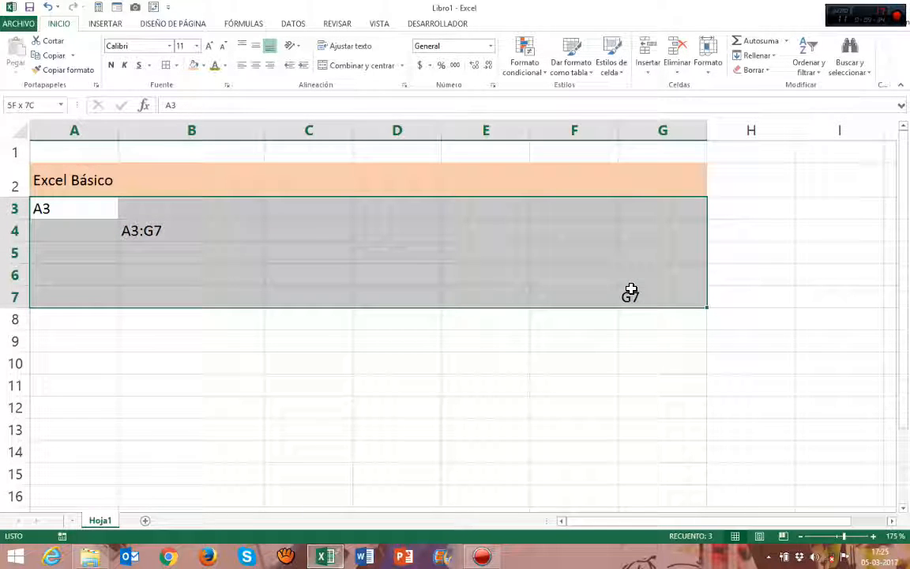
click(418, 335)
- Clear the sample references from cells B4, G7 and A3
click(213, 228)
key(BackSpace)
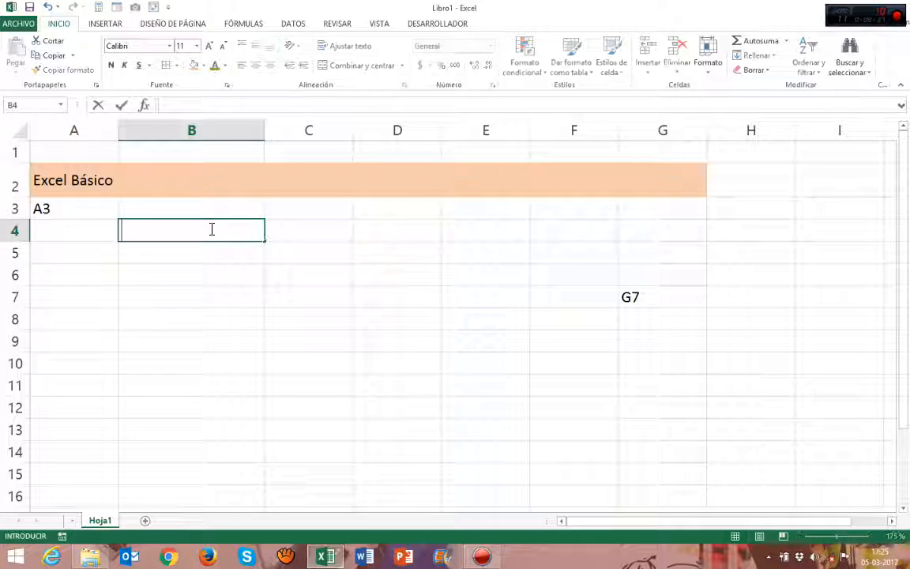
key(Return)
click(636, 293)
key(BackSpace)
key(Return)
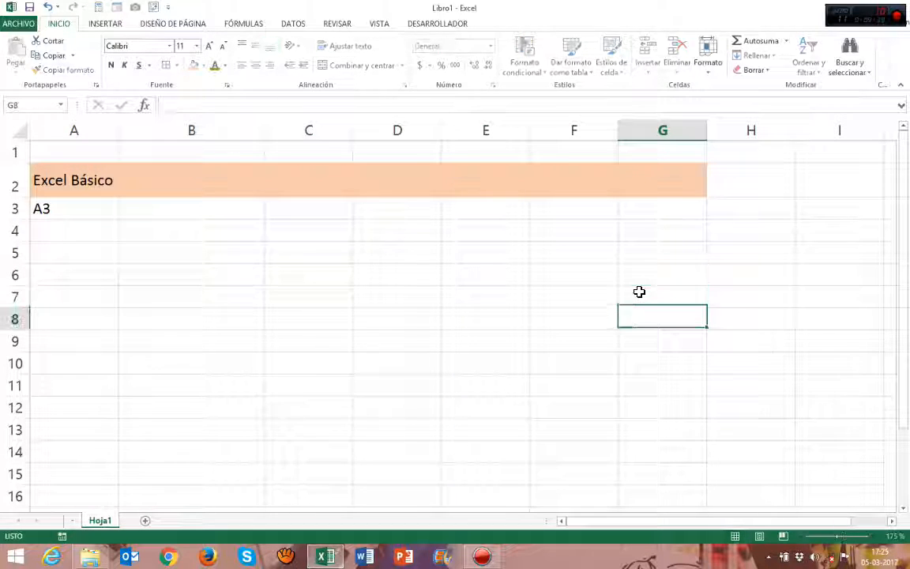
click(87, 203)
key(BackSpace)
key(Return)
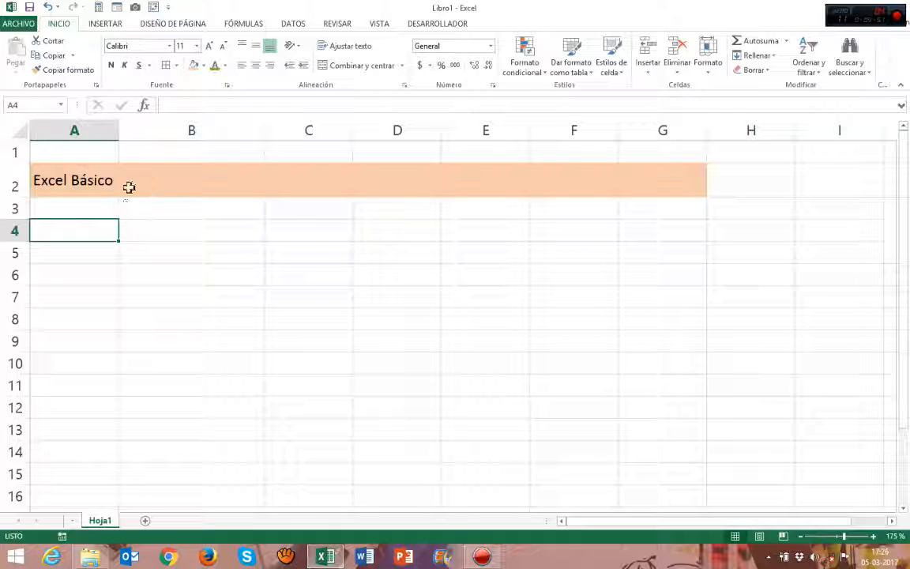
- Open the cell format settings for B1 and review the number categories from Número through Texto, ending on General
right_click(161, 156)
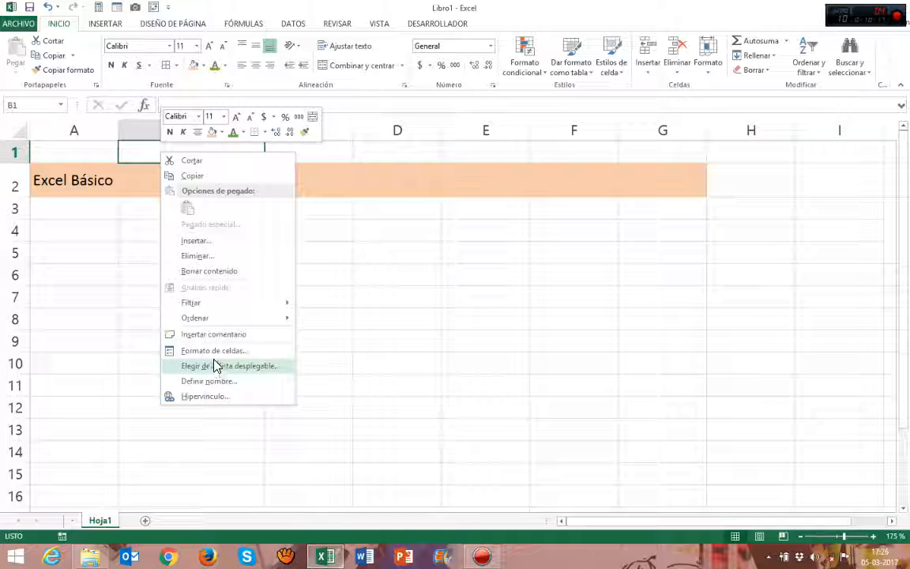
key(Escape)
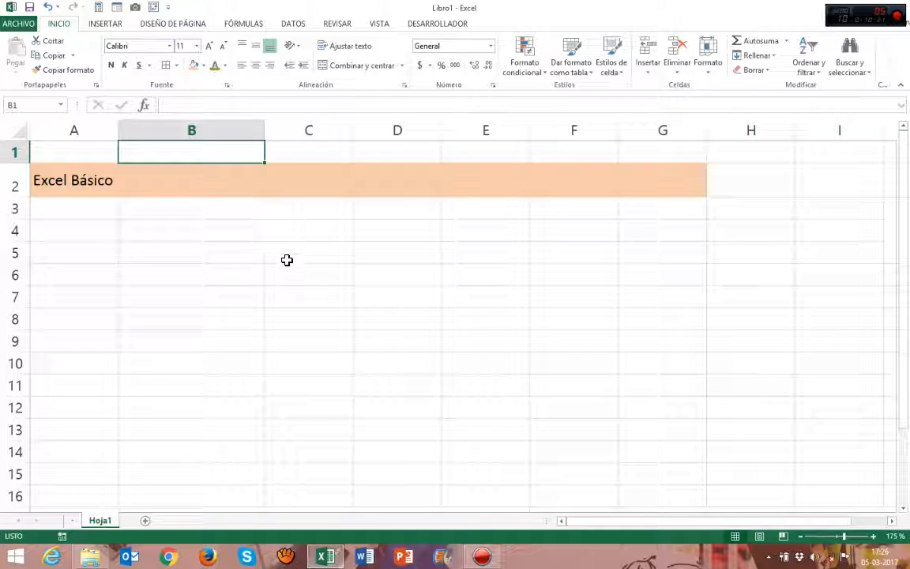
key(ctrl+1)
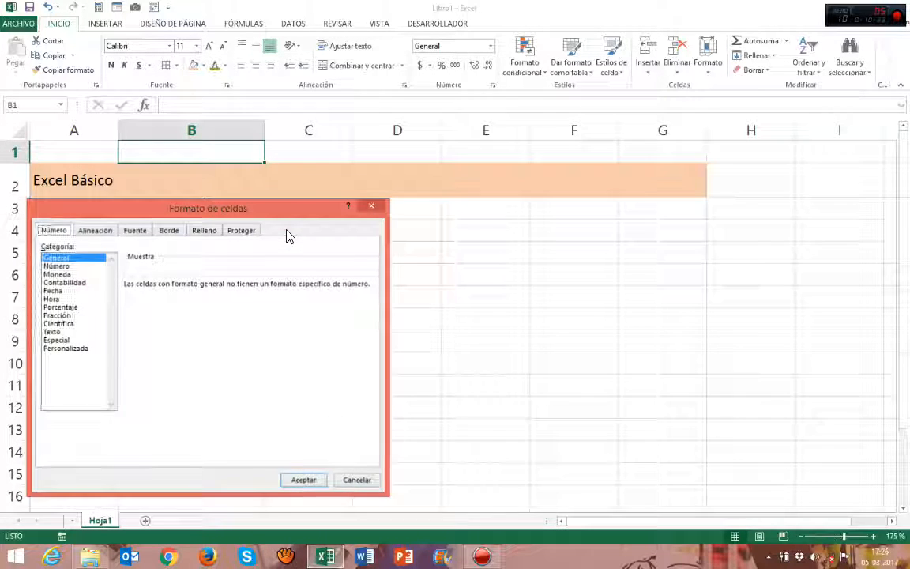
drag(298, 213, 605, 164)
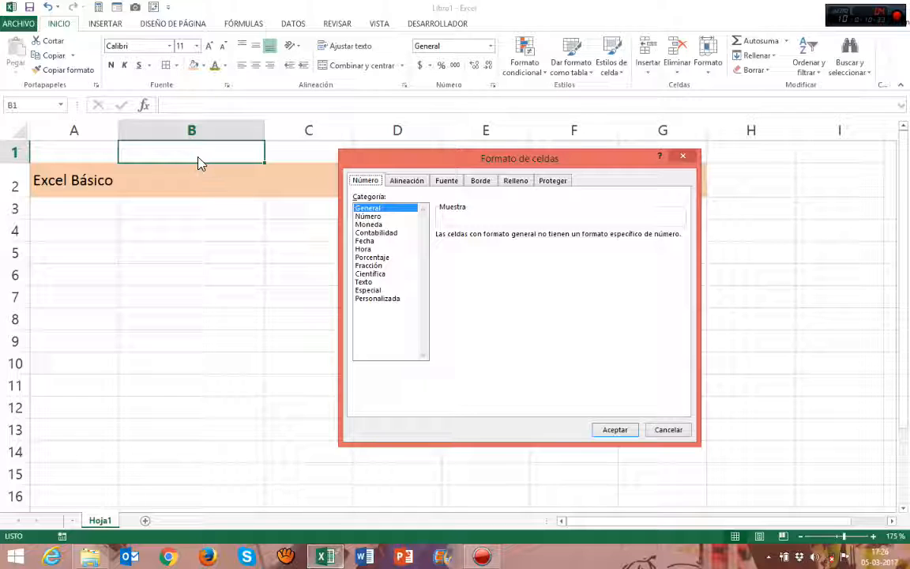
click(370, 216)
click(381, 225)
click(379, 233)
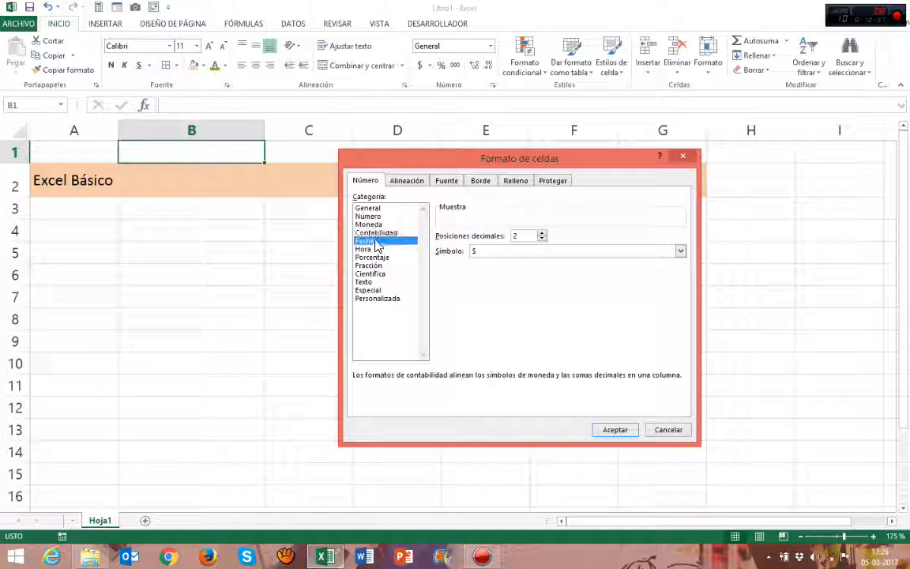
click(376, 241)
click(376, 249)
click(376, 258)
click(376, 266)
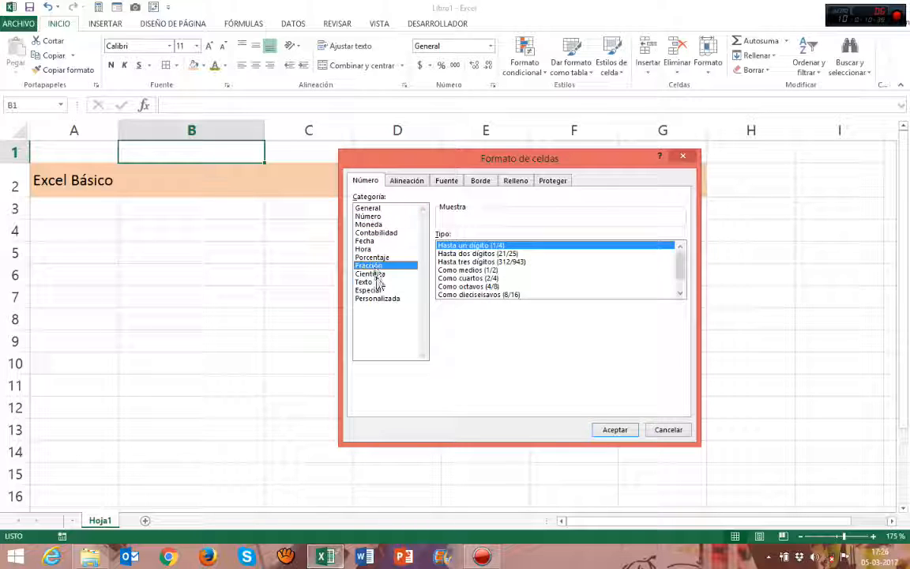
click(376, 274)
click(378, 282)
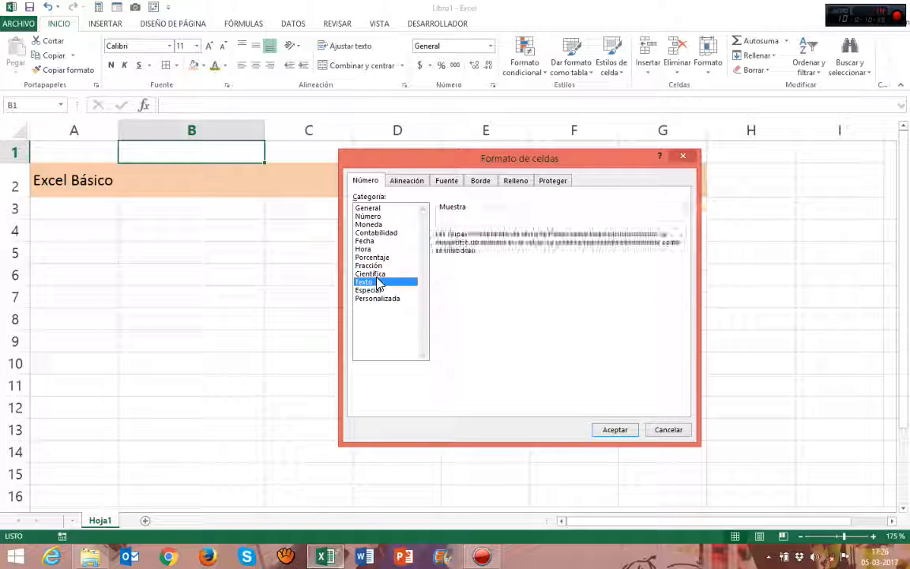
click(382, 210)
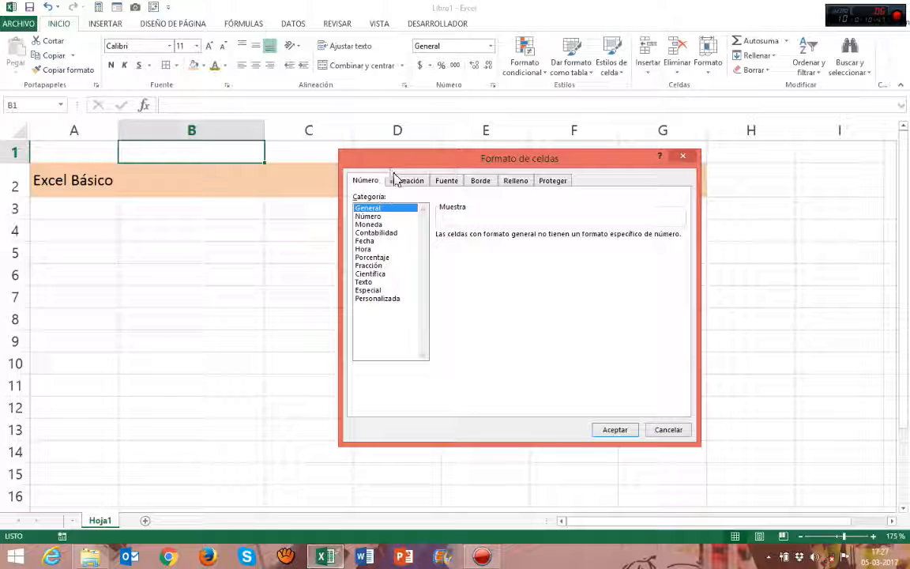
- Try rotating the text orientation in the alignment settings towards vertical and return it to horizontal
click(401, 181)
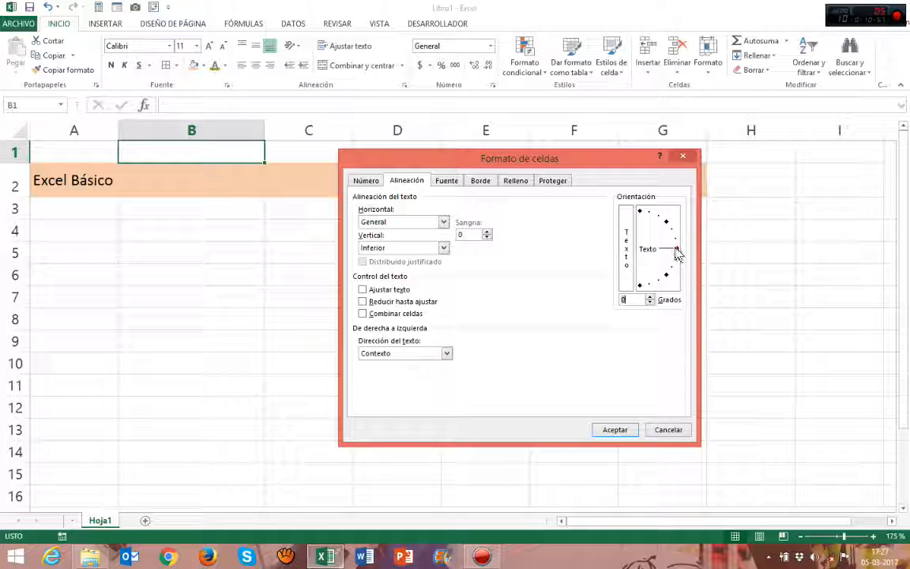
drag(677, 249, 641, 215)
drag(641, 215, 677, 252)
- Review the font, border, fill and protection format settings, close the cell format dialog and select cell D5
click(447, 181)
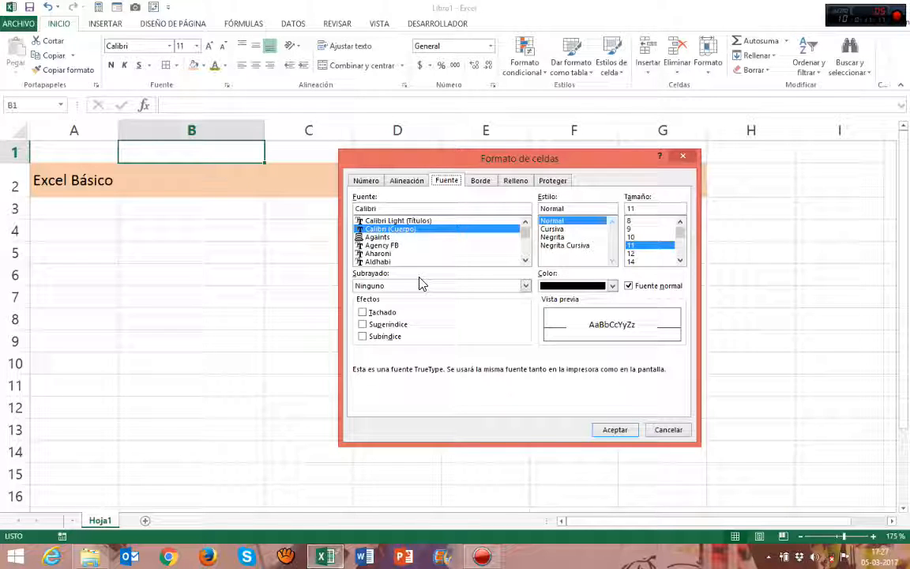
click(479, 183)
click(513, 181)
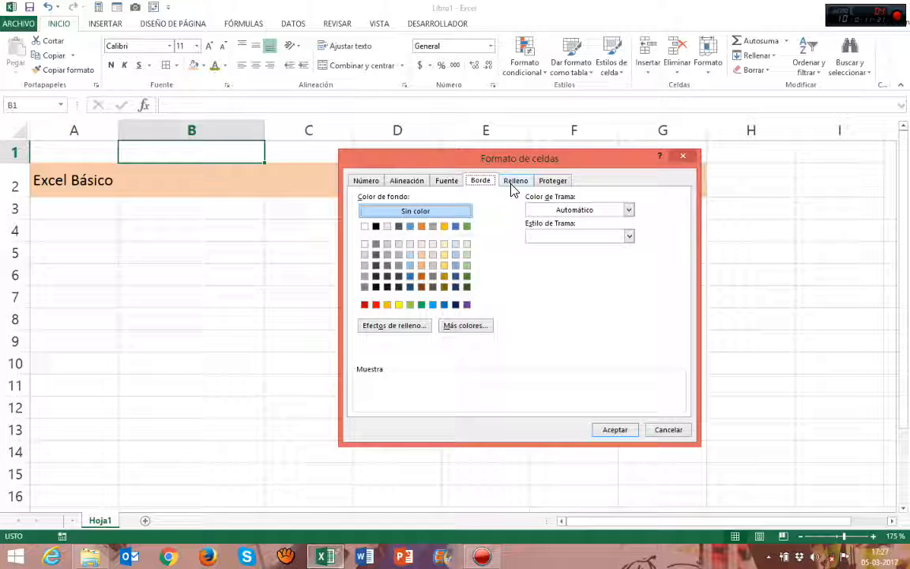
click(552, 181)
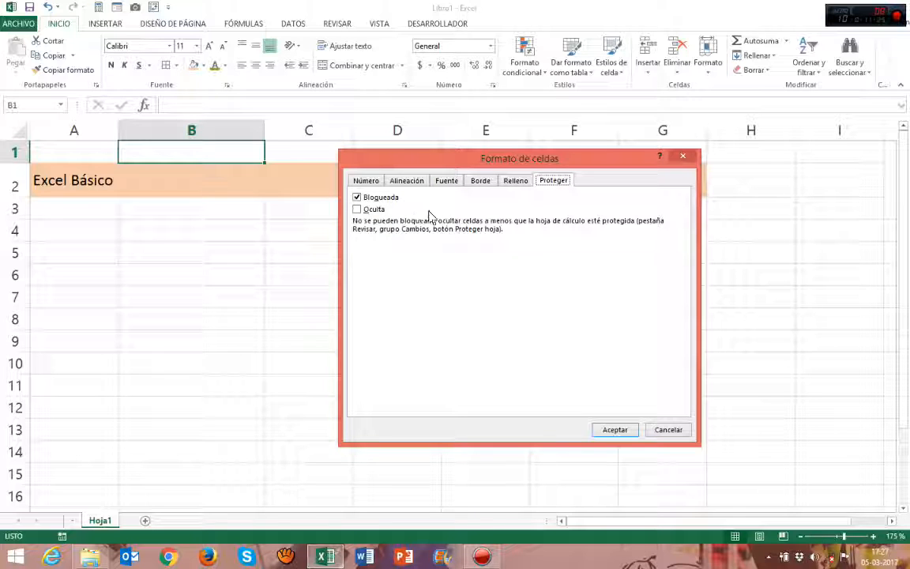
click(507, 182)
click(374, 182)
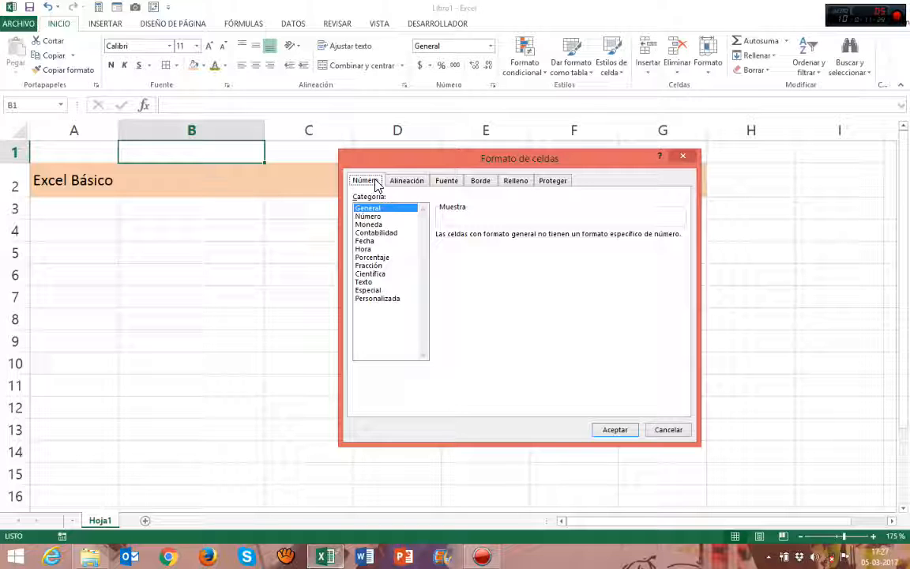
click(618, 432)
click(356, 246)
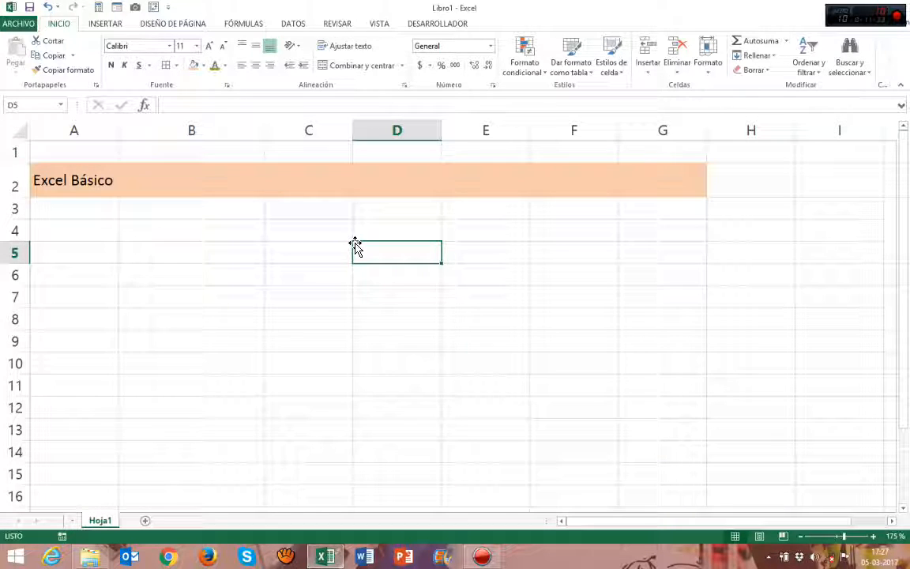